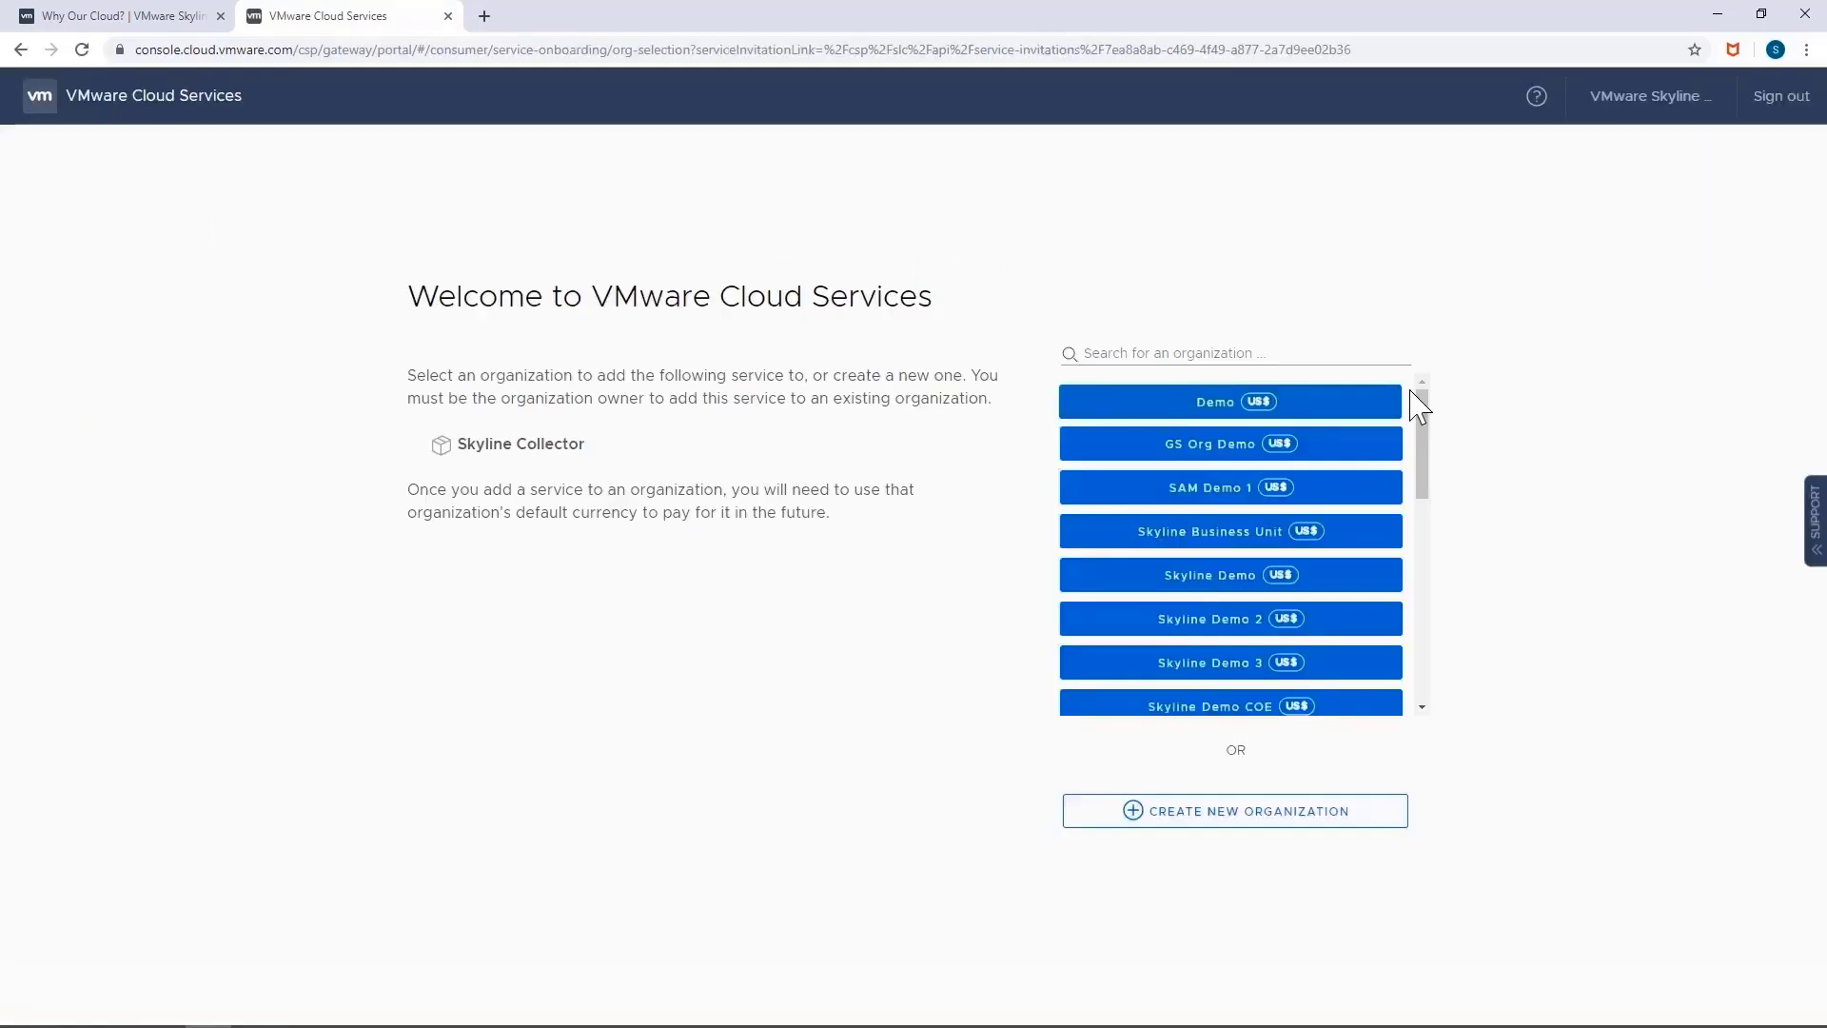
# Create the organization 'My Organization' using the third listed address, accepting the Terms of Service.
pyautogui.click(1196, 820)
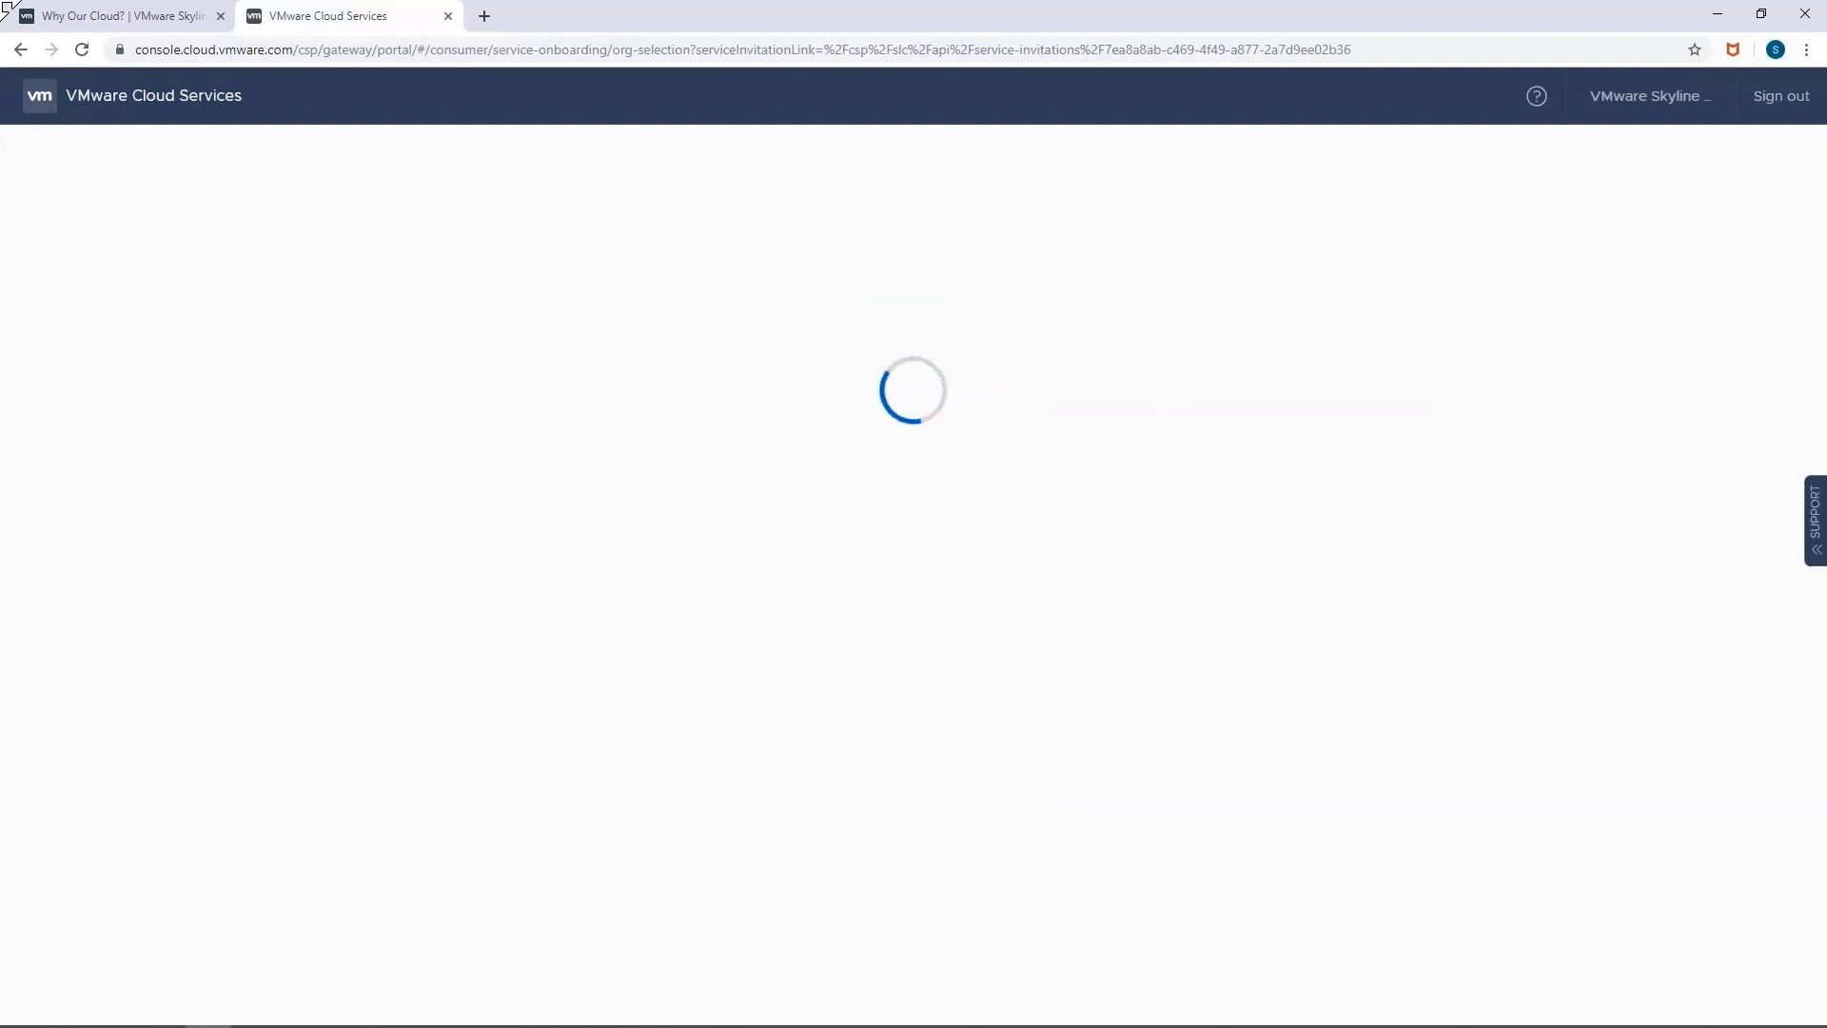
pyautogui.click(412, 276)
pyautogui.write('My')
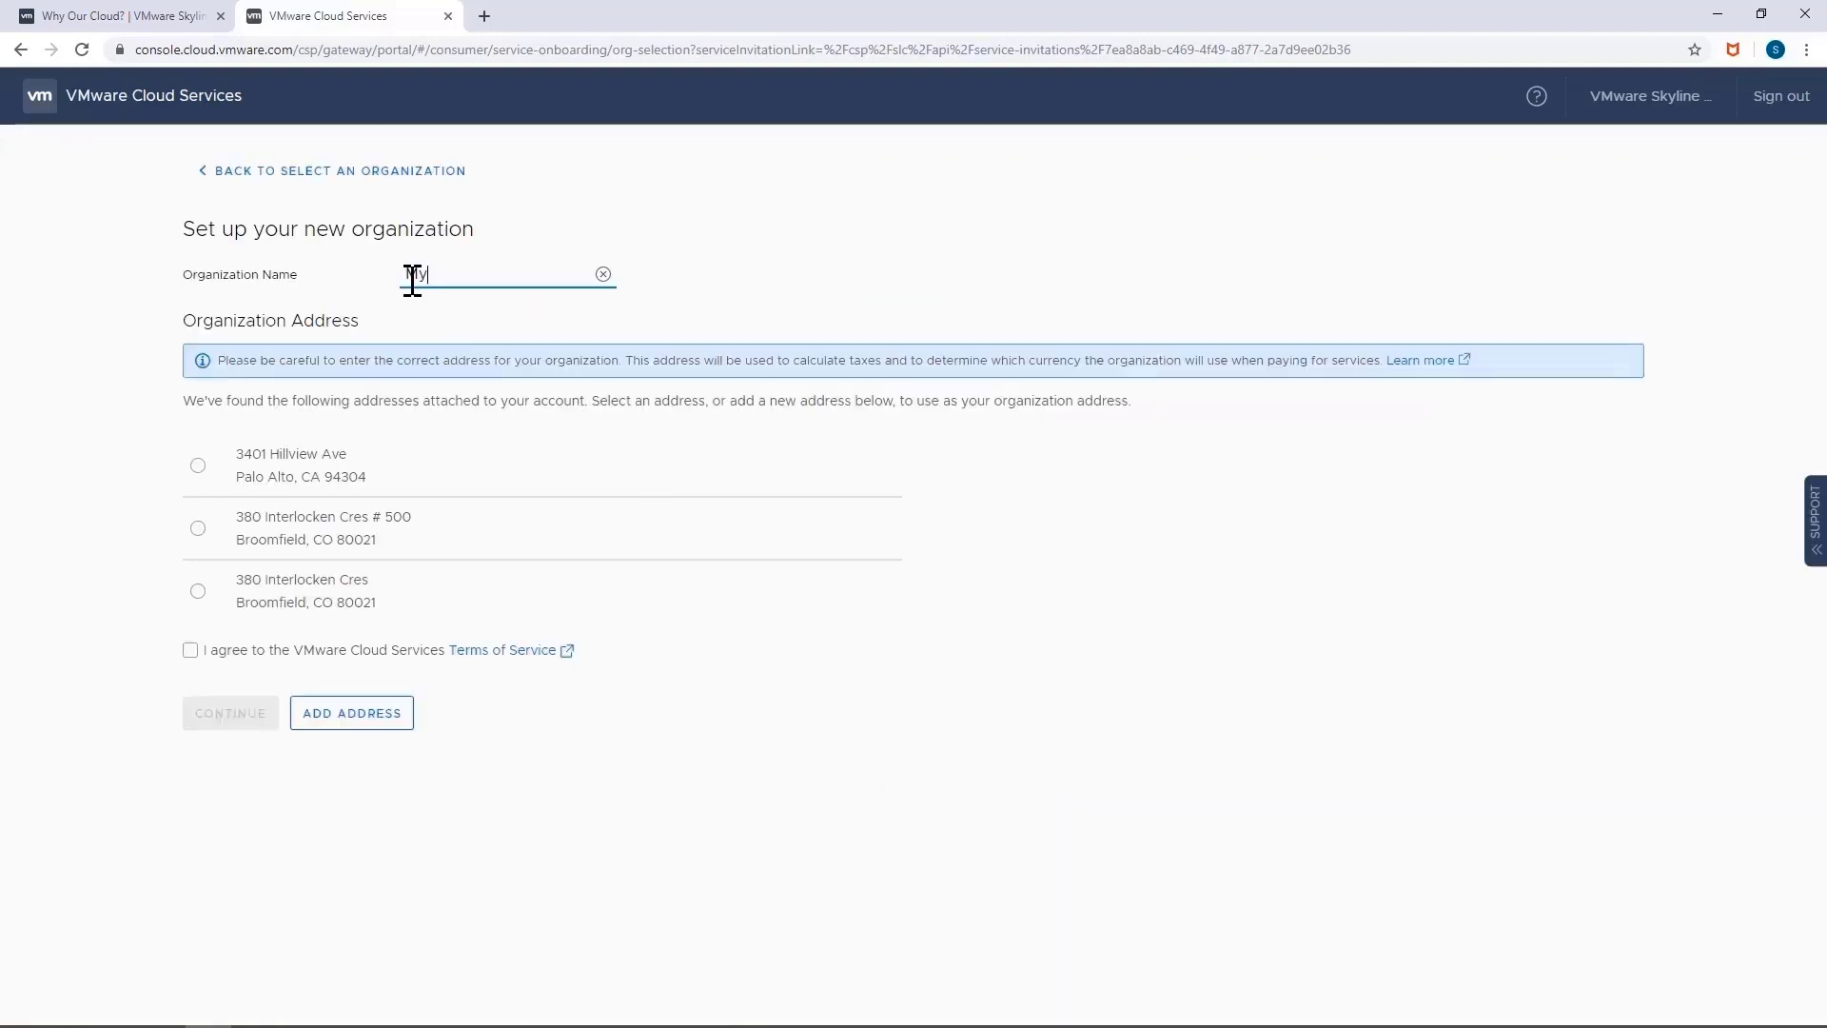
pyautogui.write(' Organization')
pyautogui.click(687, 227)
pyautogui.click(198, 466)
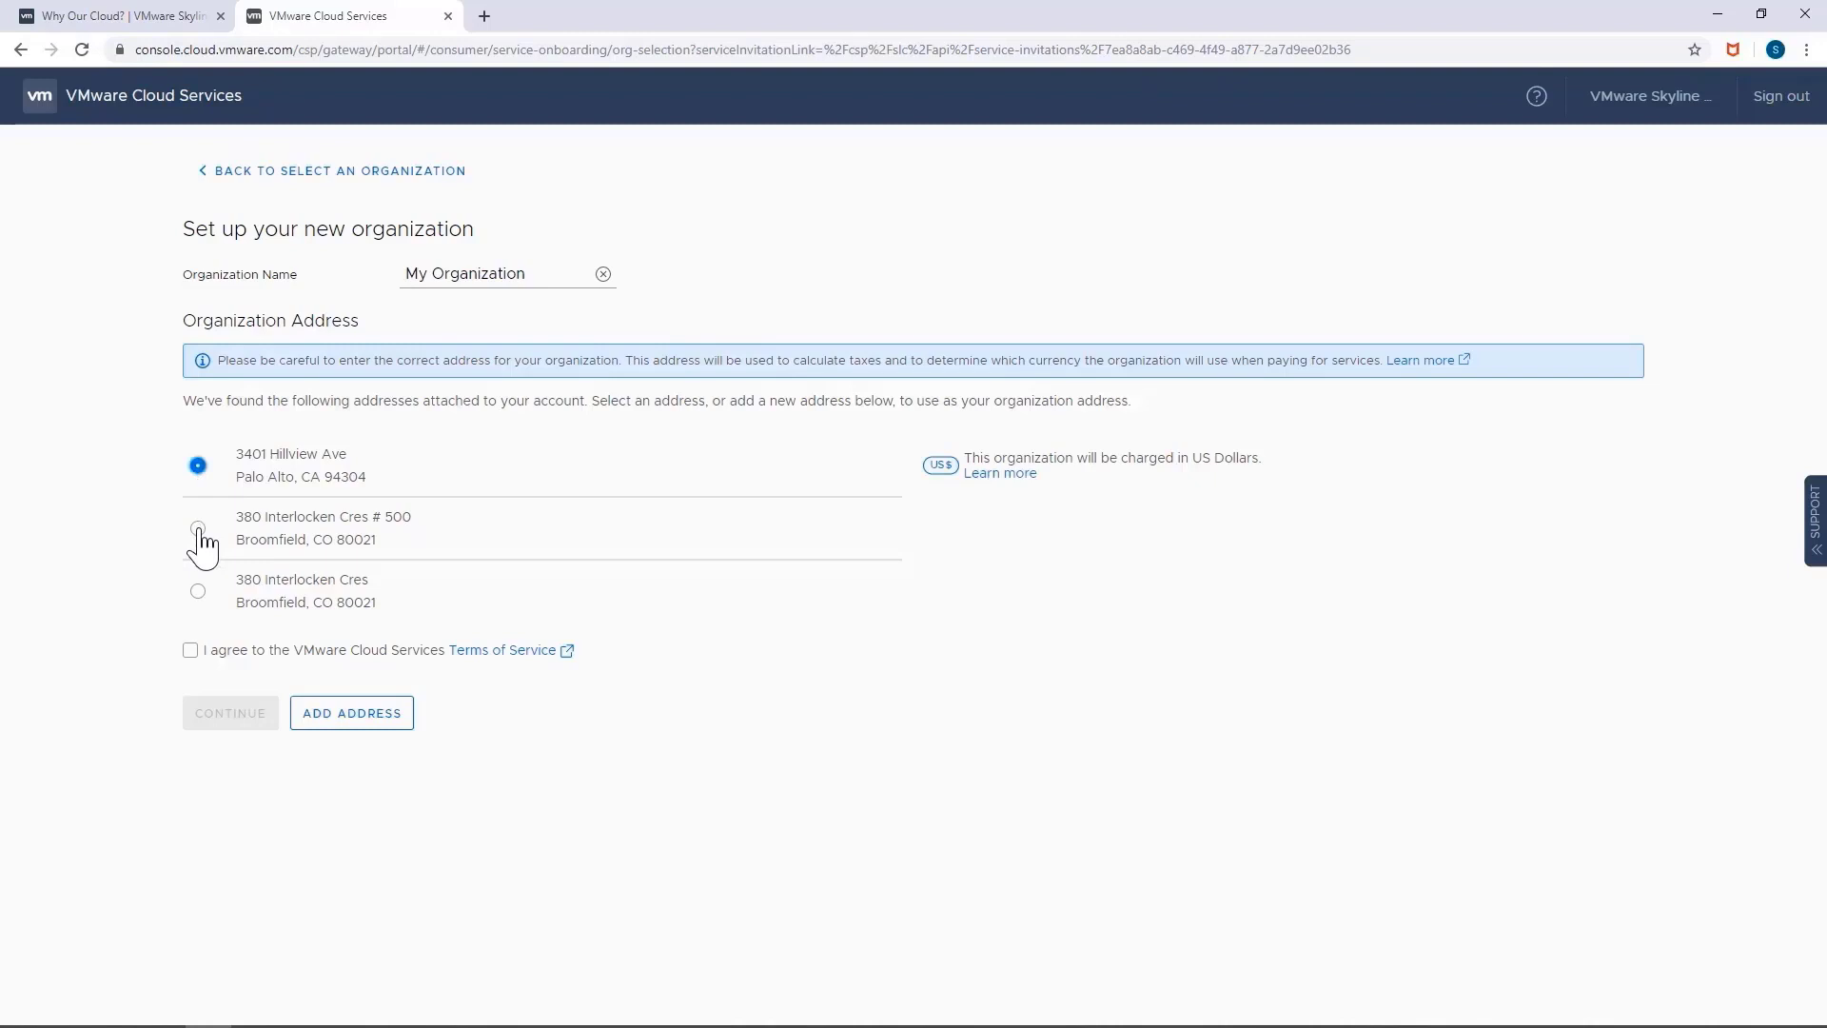
pyautogui.click(198, 529)
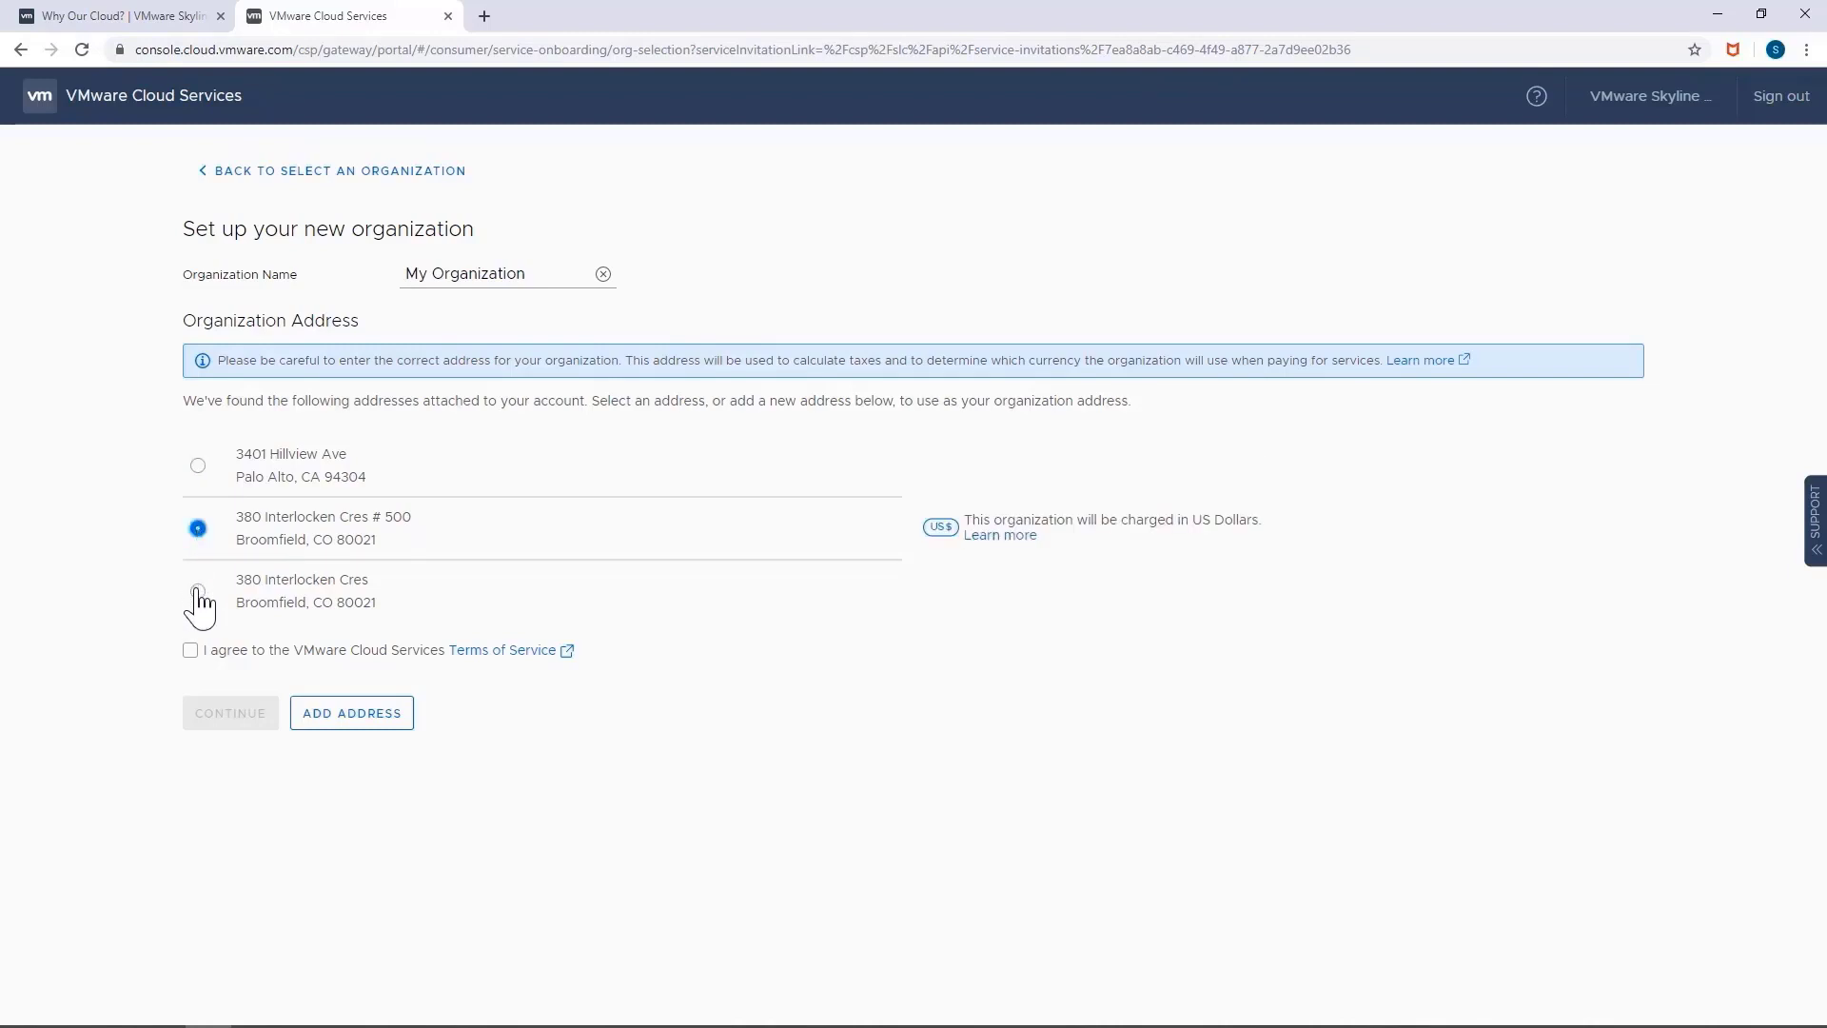
pyautogui.click(198, 591)
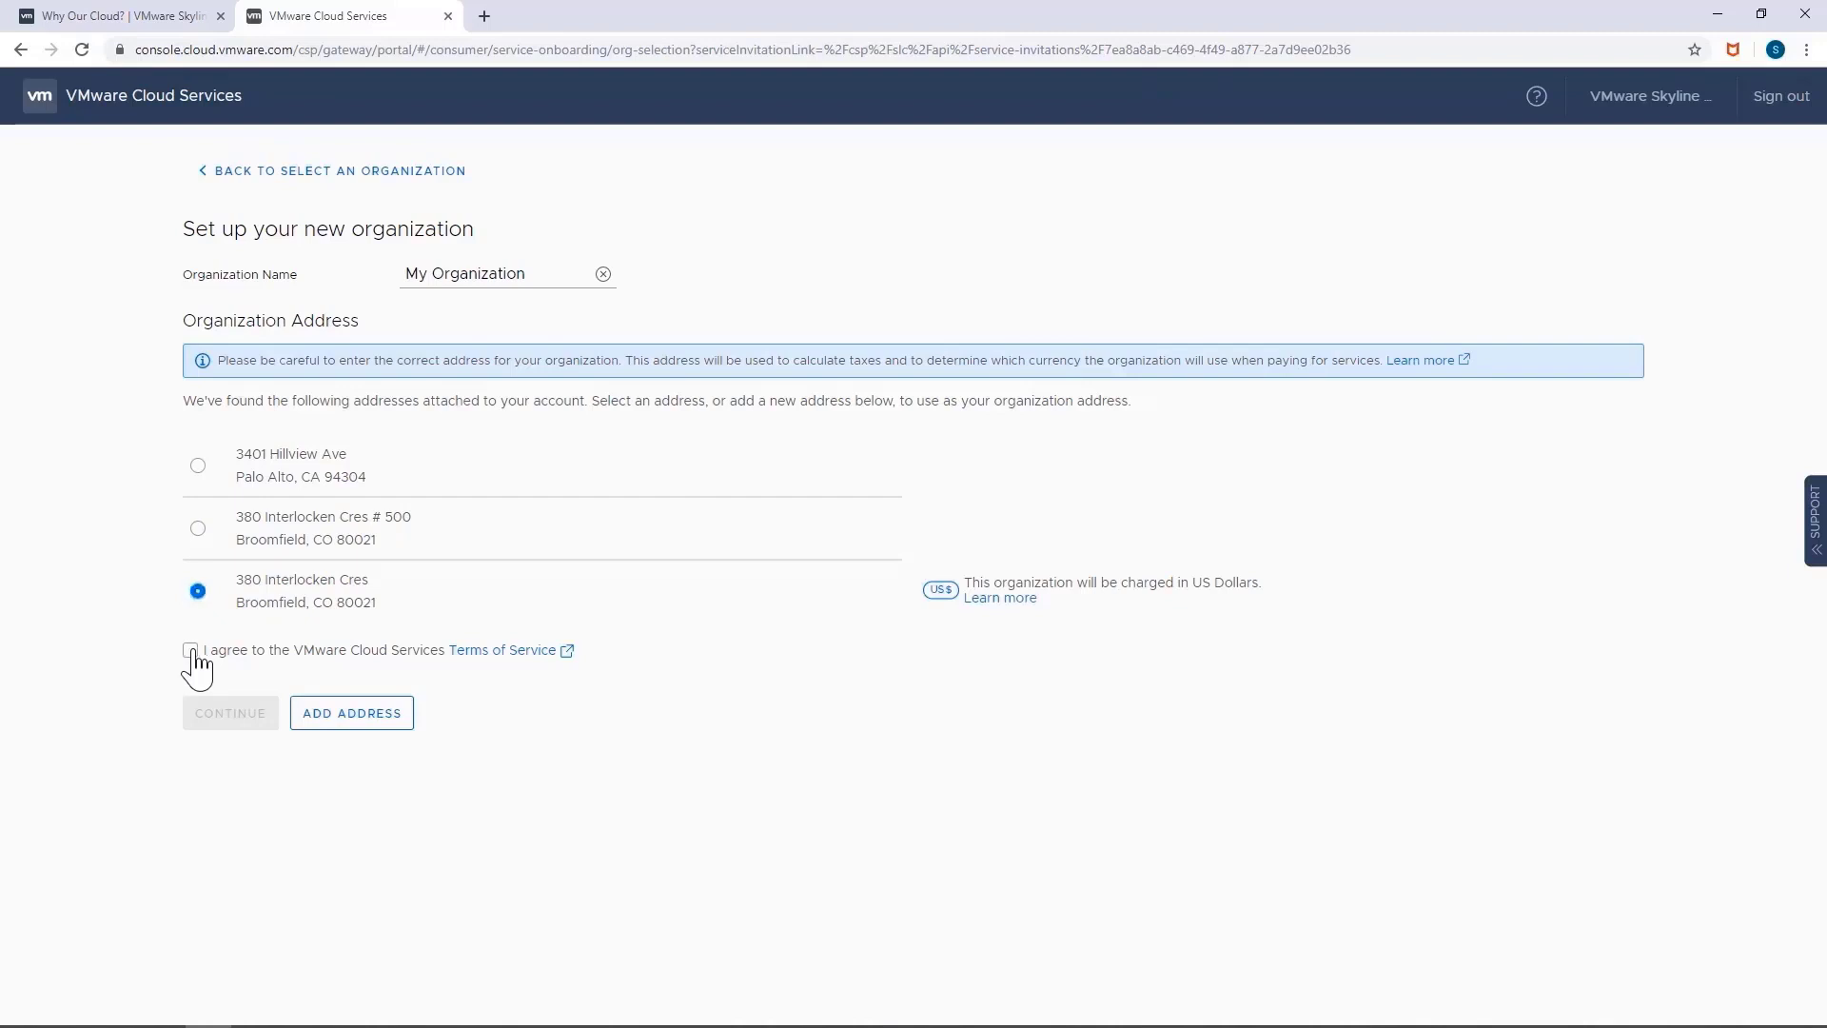
pyautogui.click(192, 651)
pyautogui.click(215, 716)
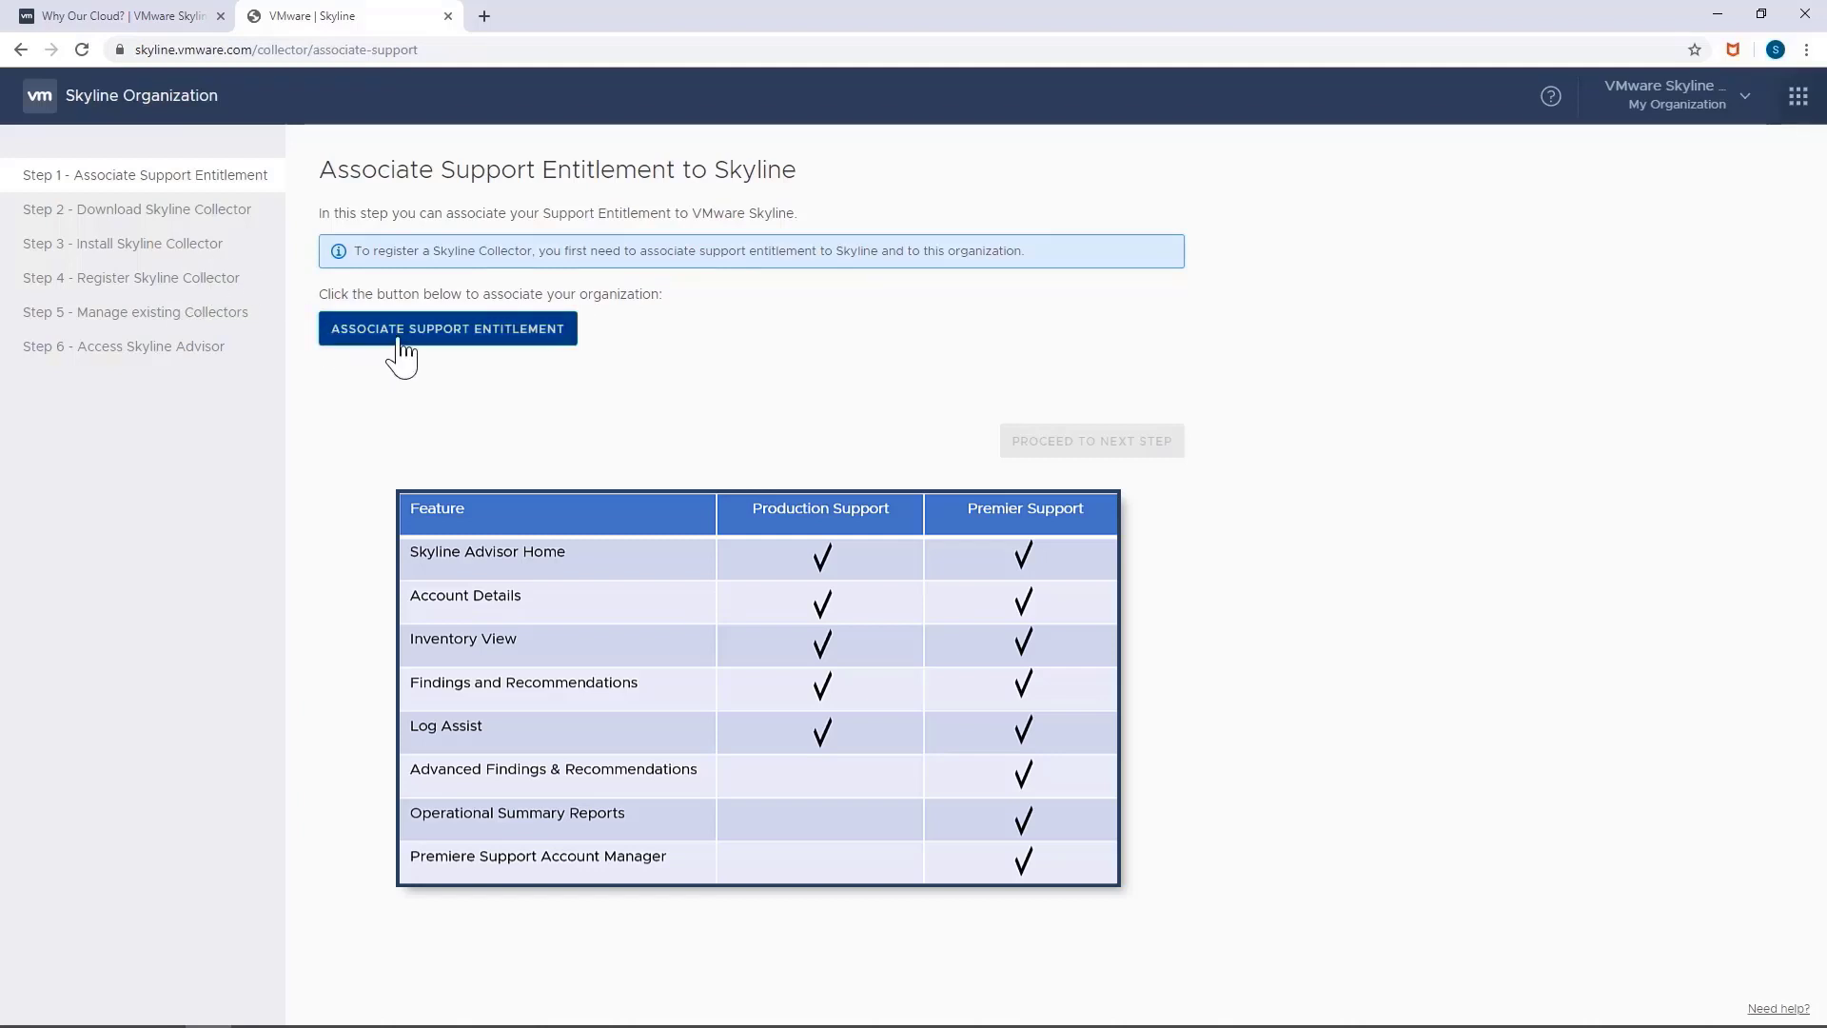
# Associate the Premier support entitlement and proceed to Step 2, Download Skyline Collector.
pyautogui.click(402, 333)
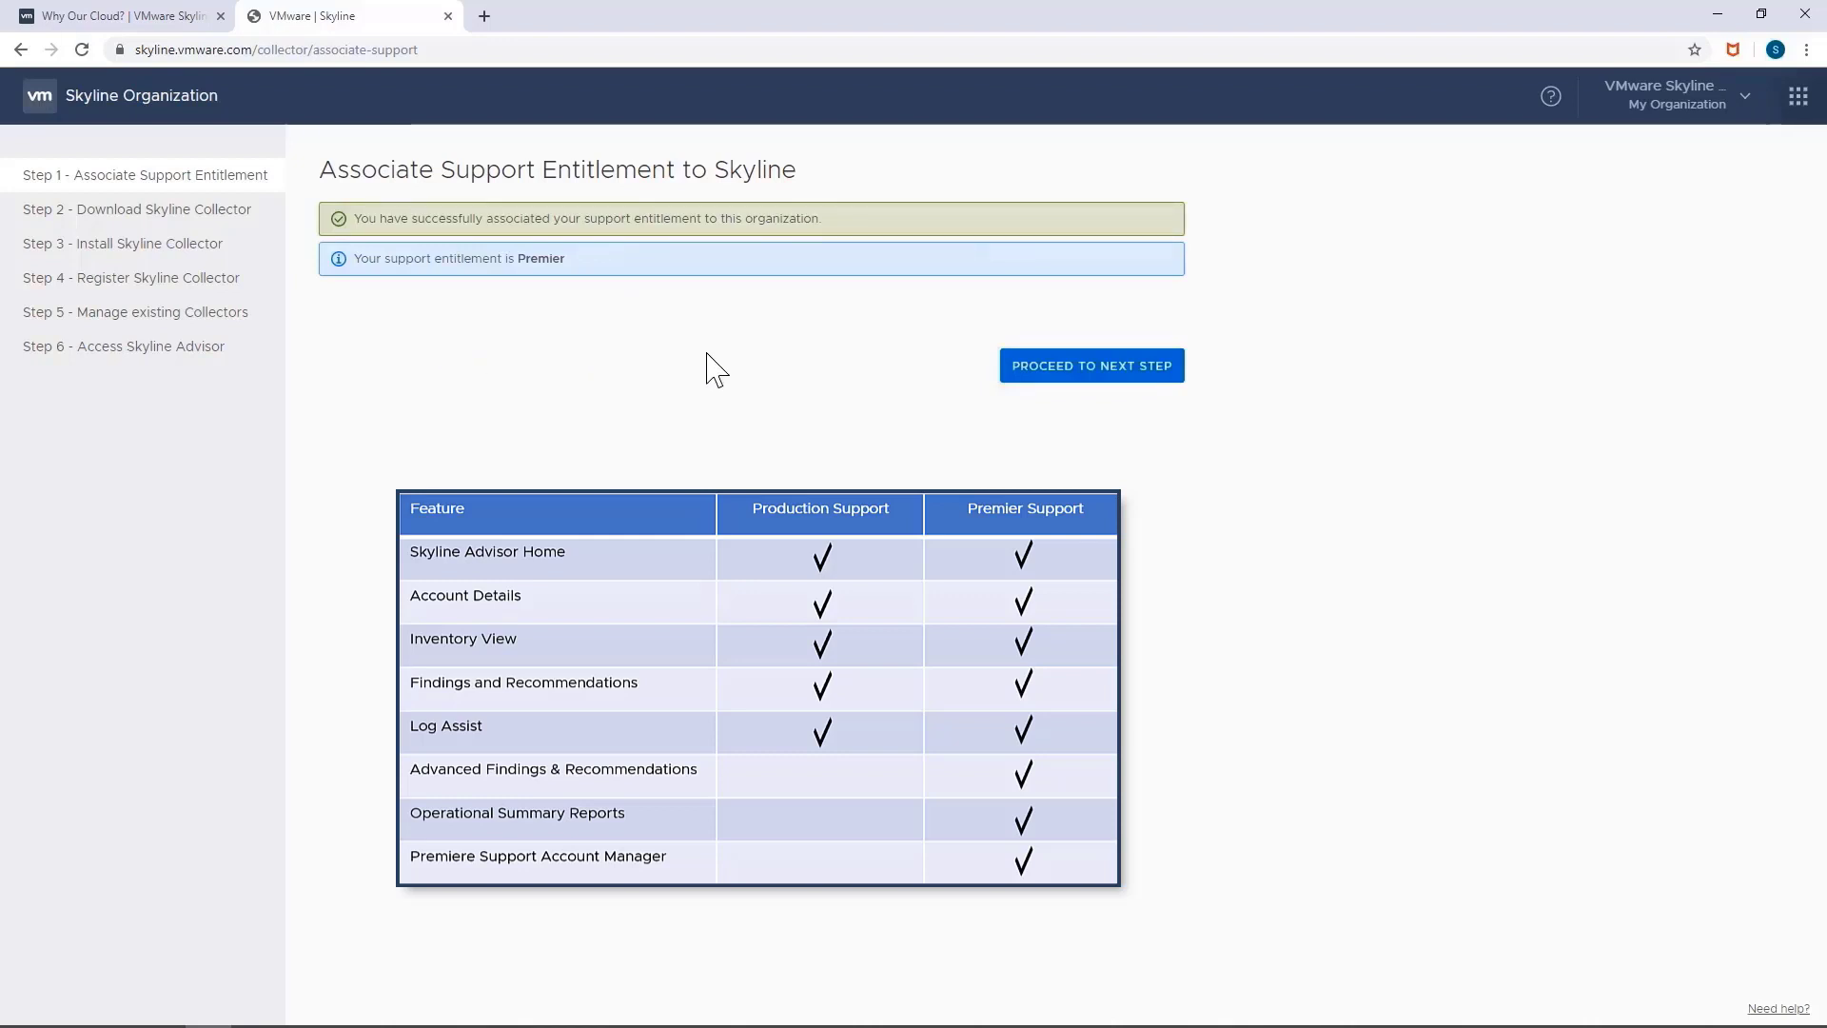
pyautogui.click(1063, 384)
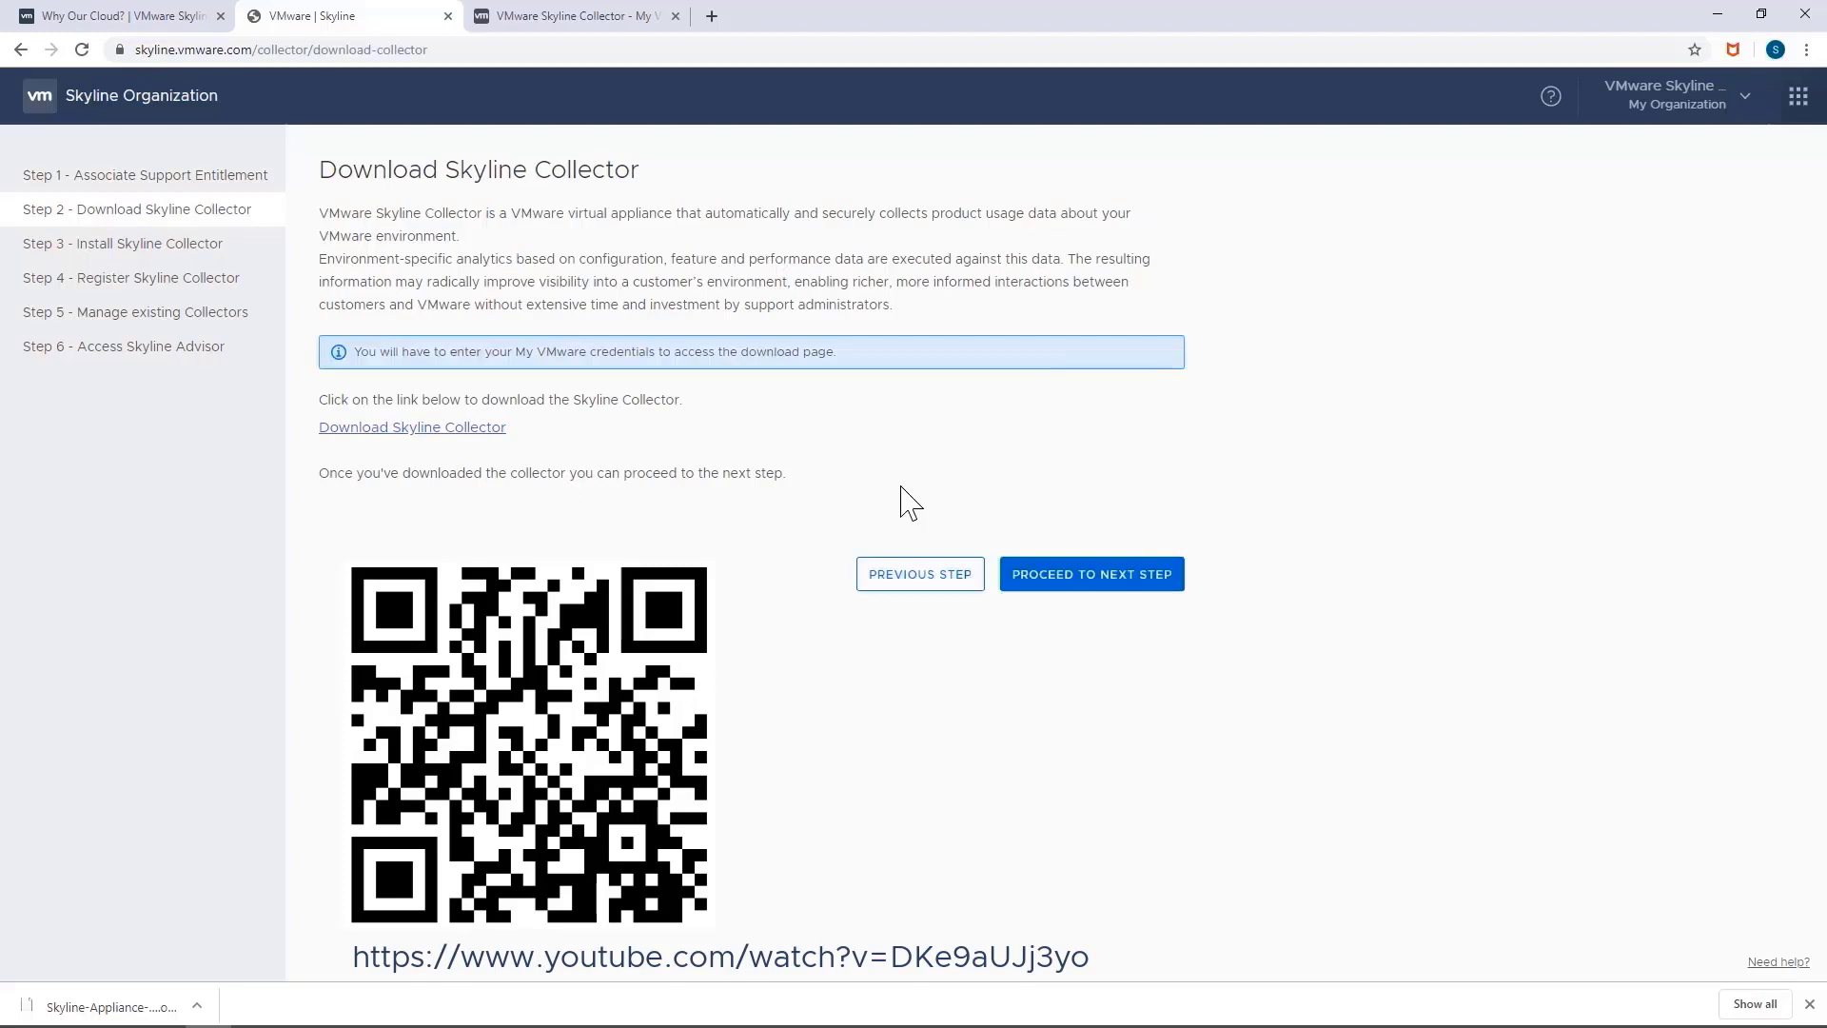
# Advance to Step 4, create a 12-hour collector registration token, then proceed to Step 5.
pyautogui.click(1101, 576)
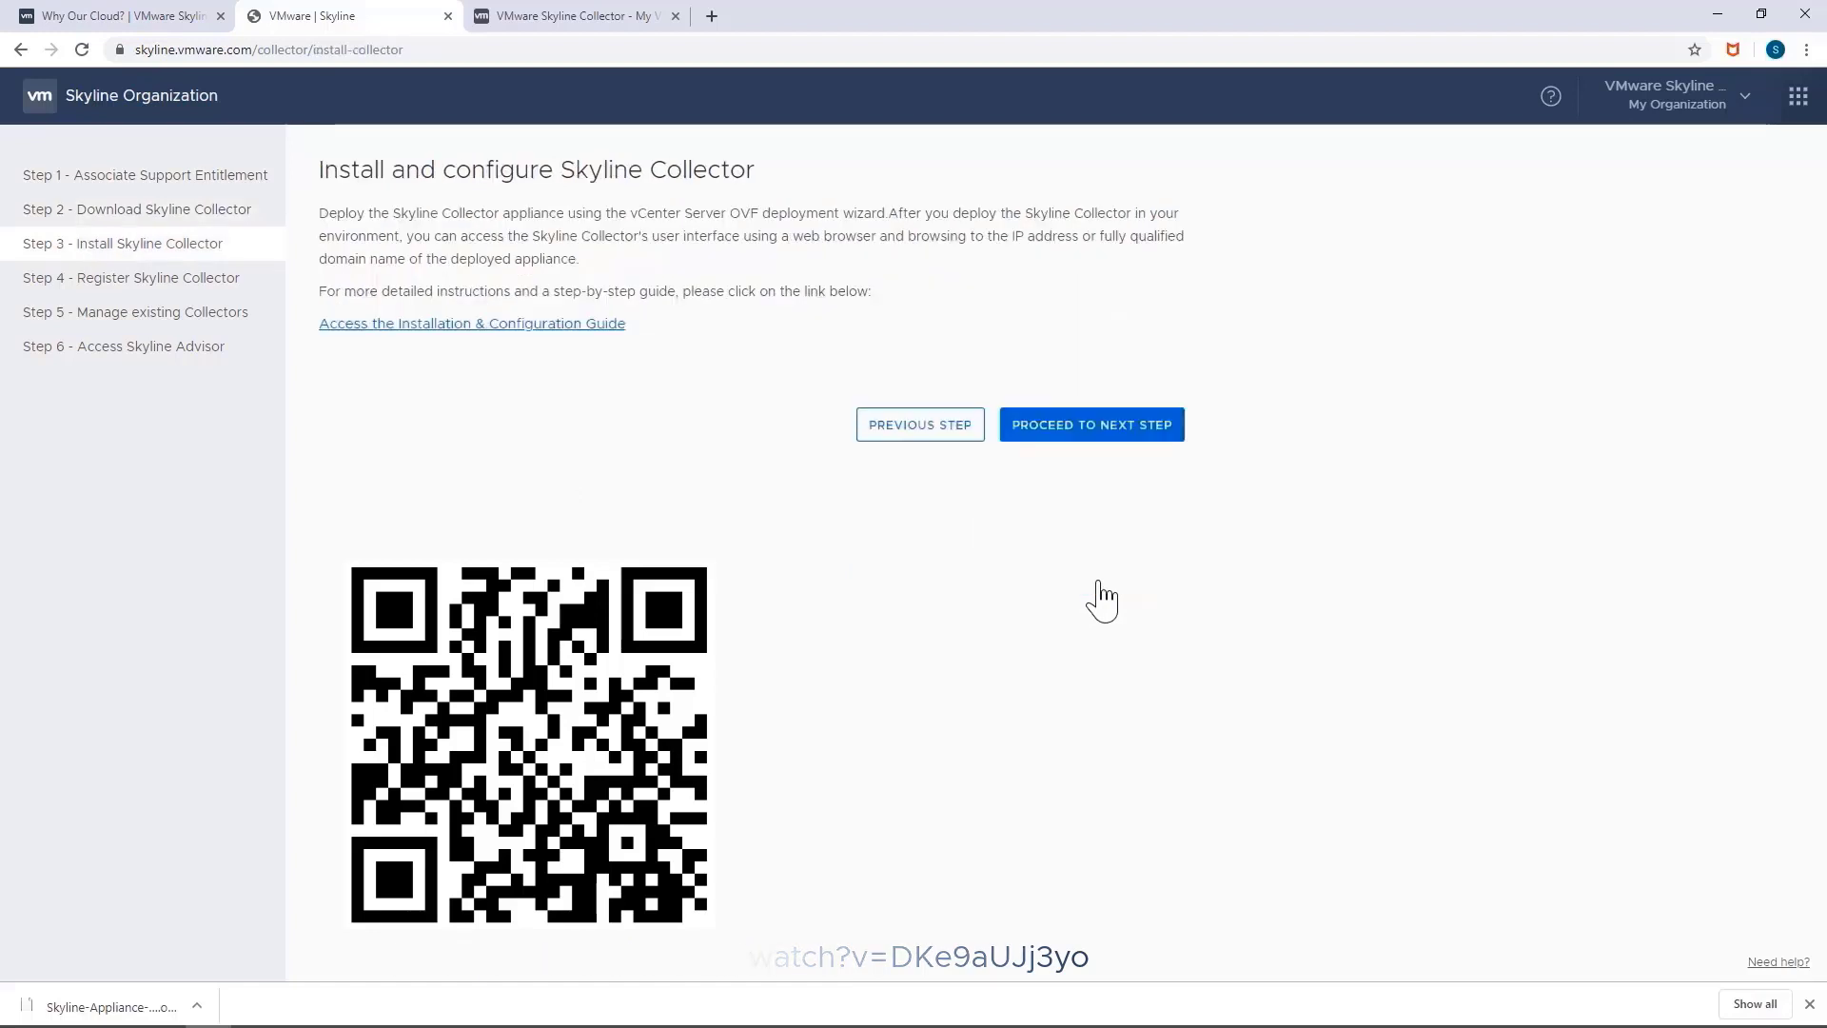
pyautogui.click(1095, 433)
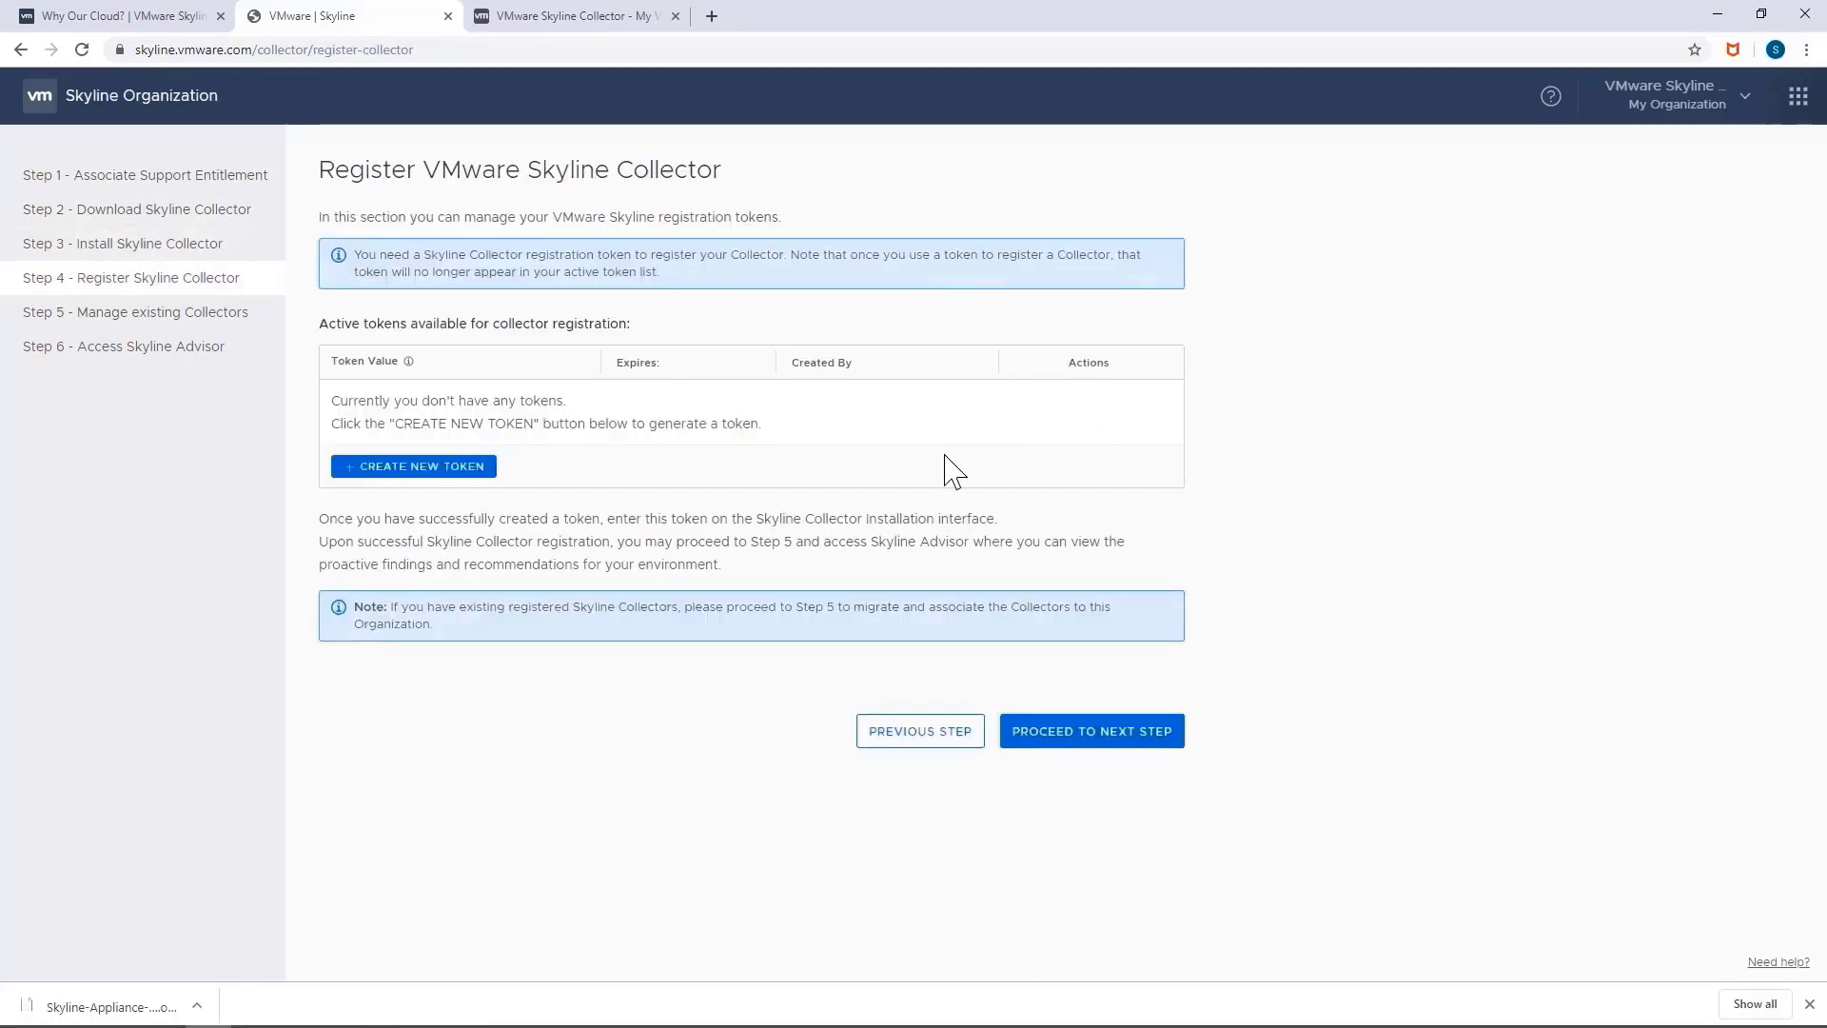
pyautogui.click(449, 471)
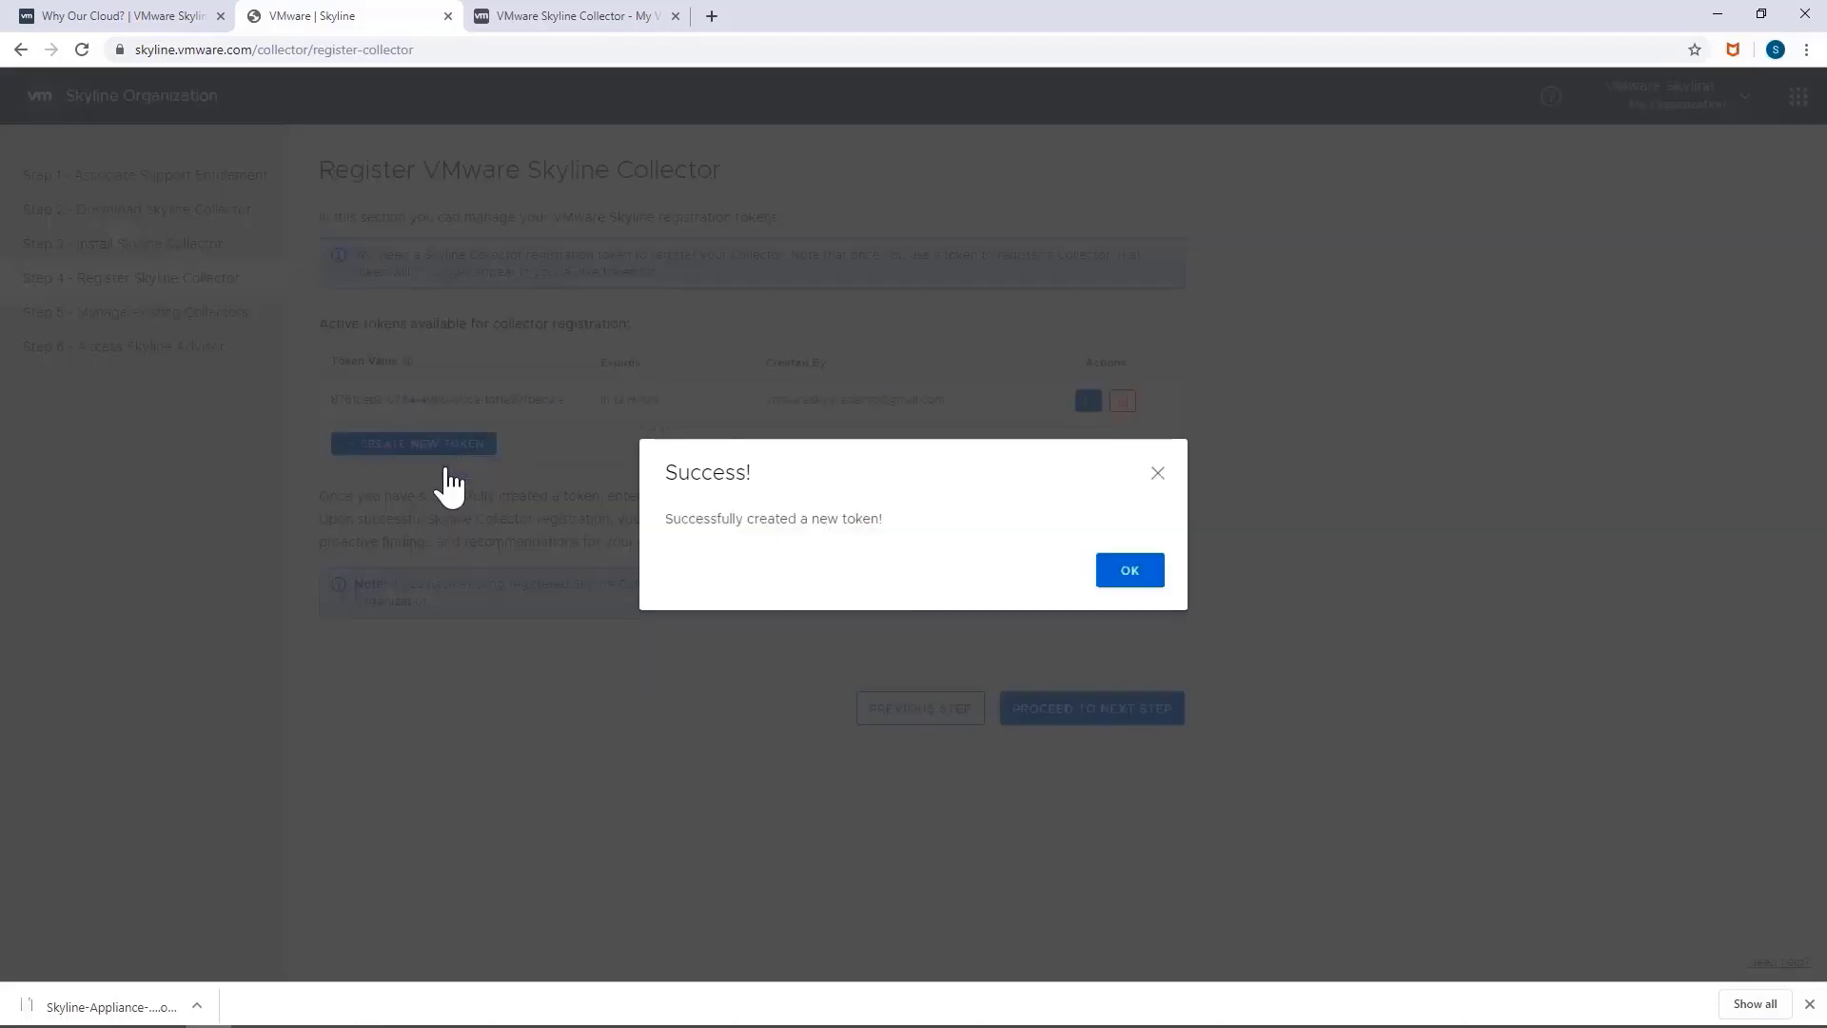
pyautogui.click(1129, 571)
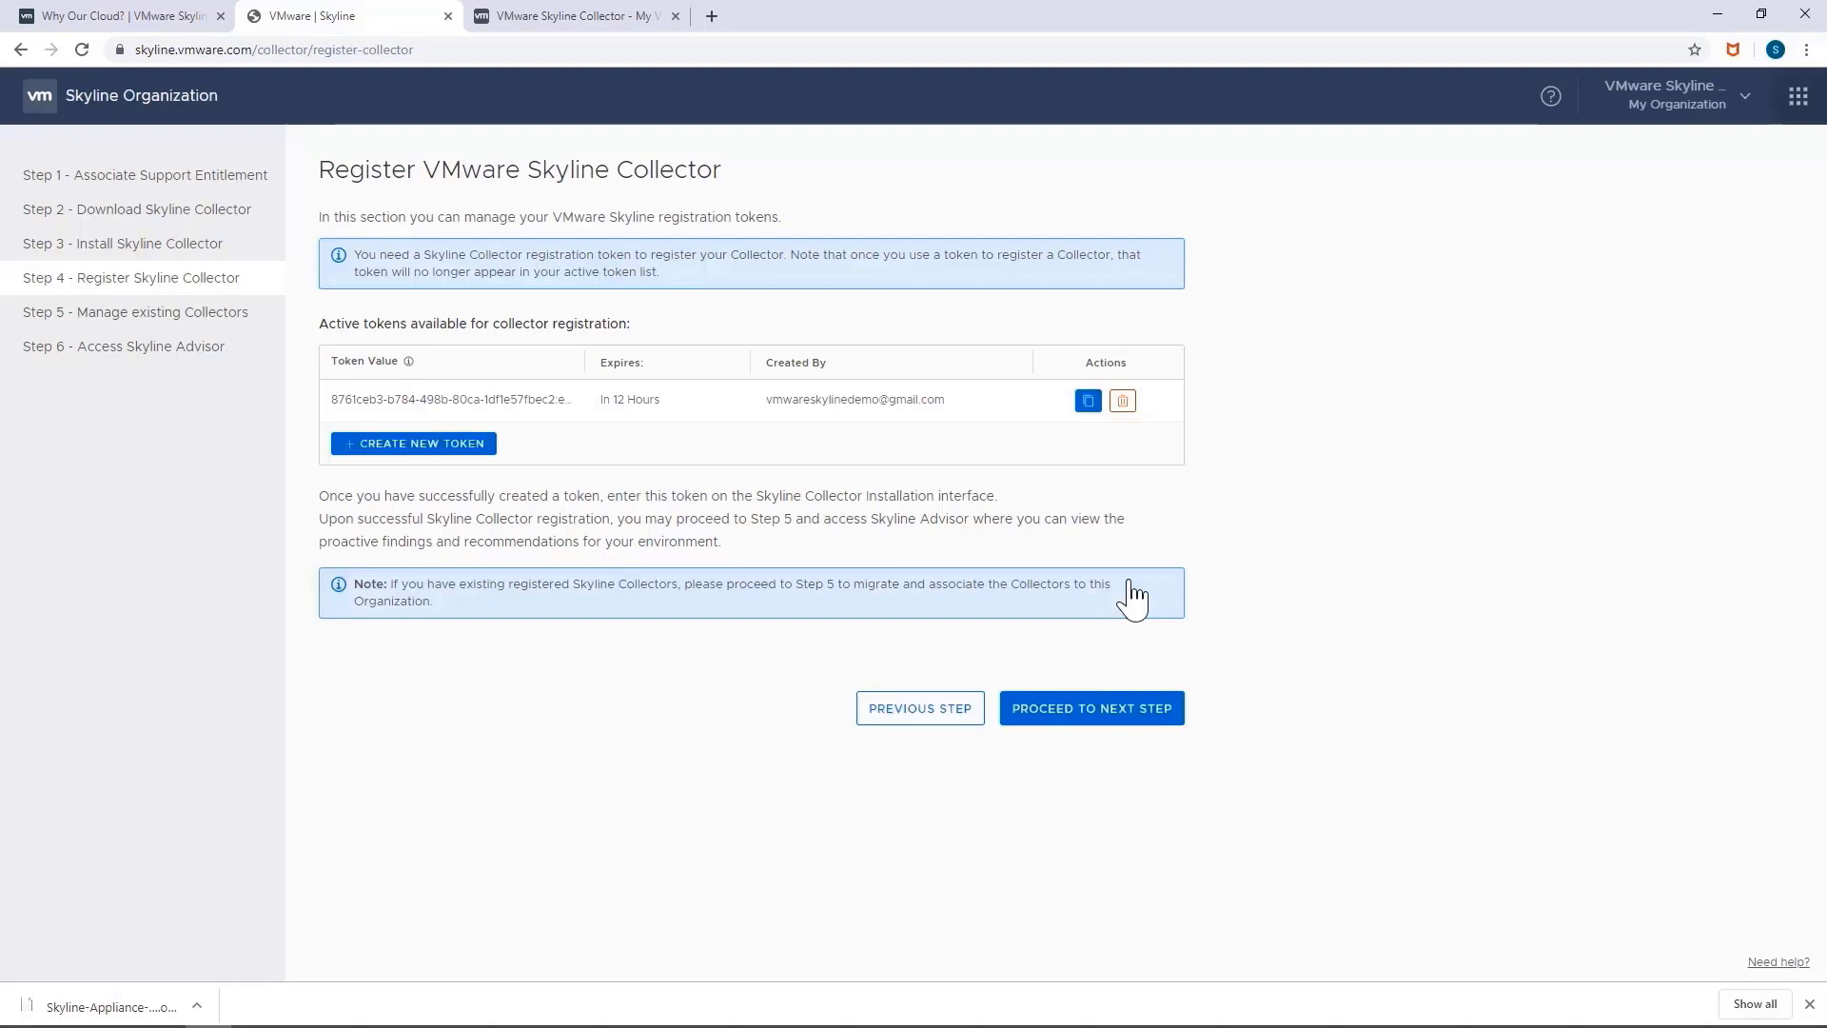
pyautogui.click(1085, 707)
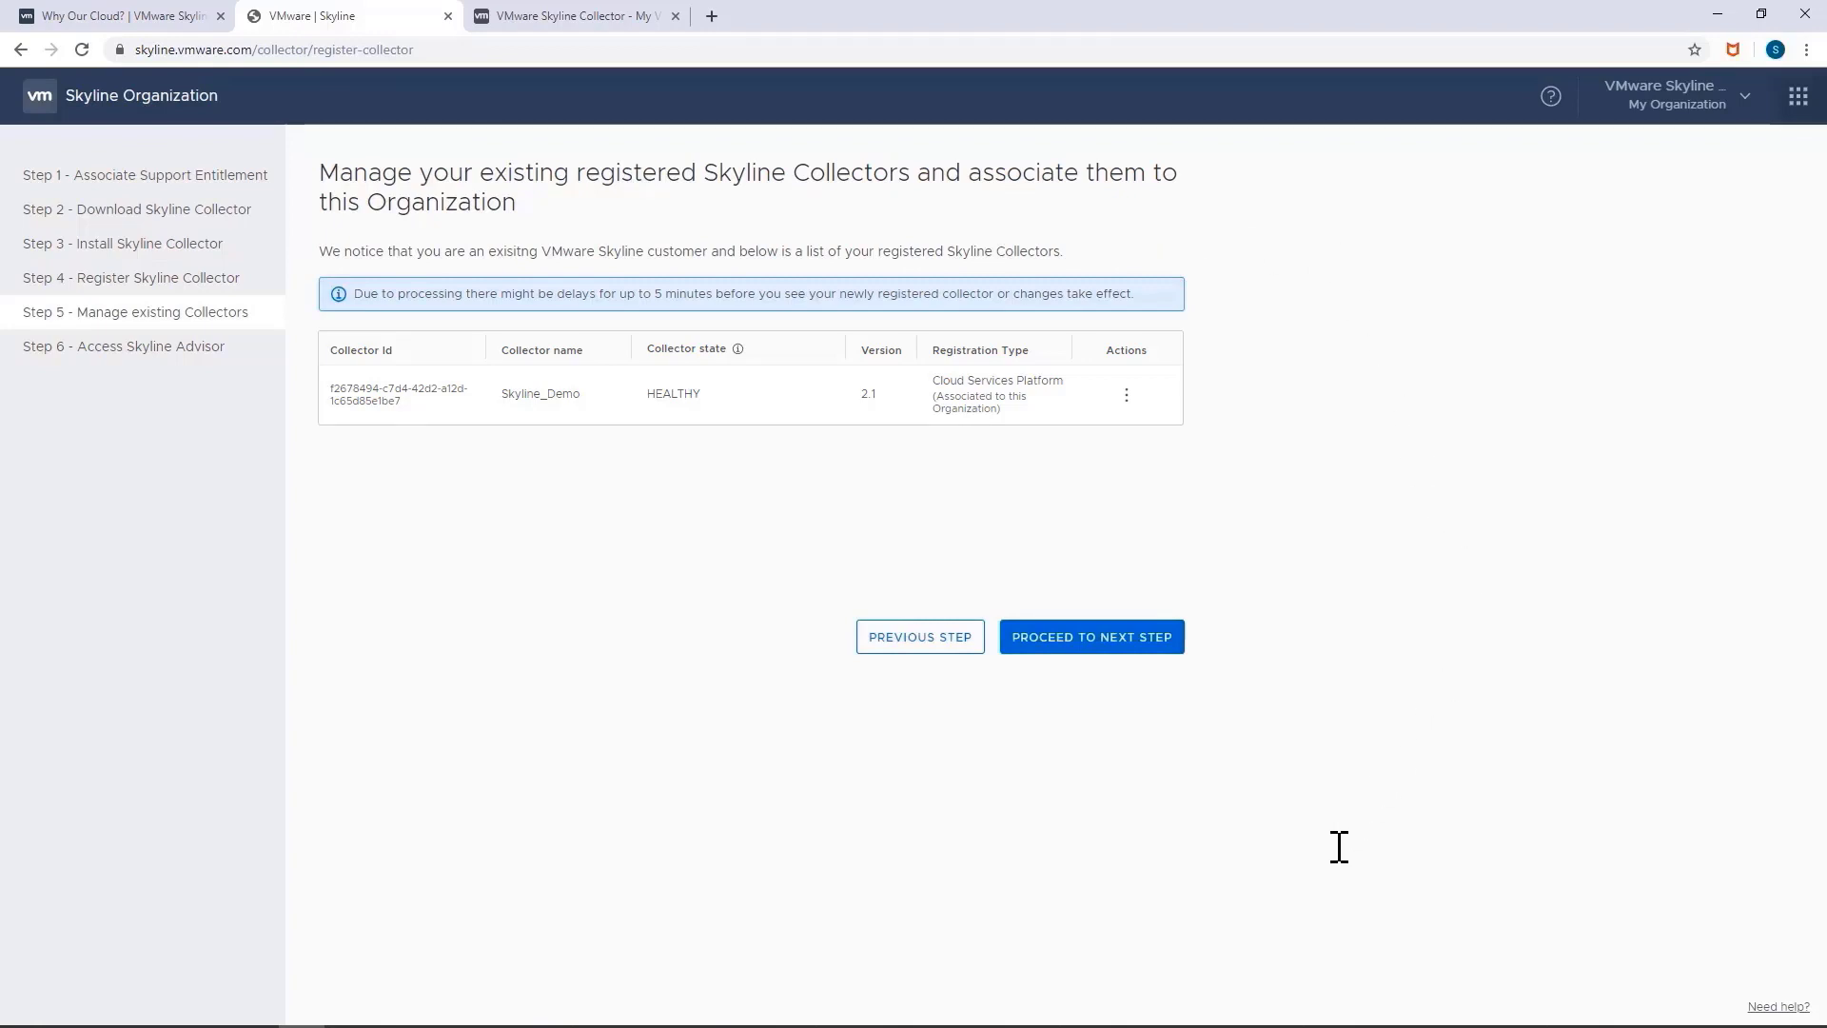
# Proceed to Step 6 and launch Skyline Advisor via the skyline.vmware.com/advisor link.
pyautogui.click(1057, 652)
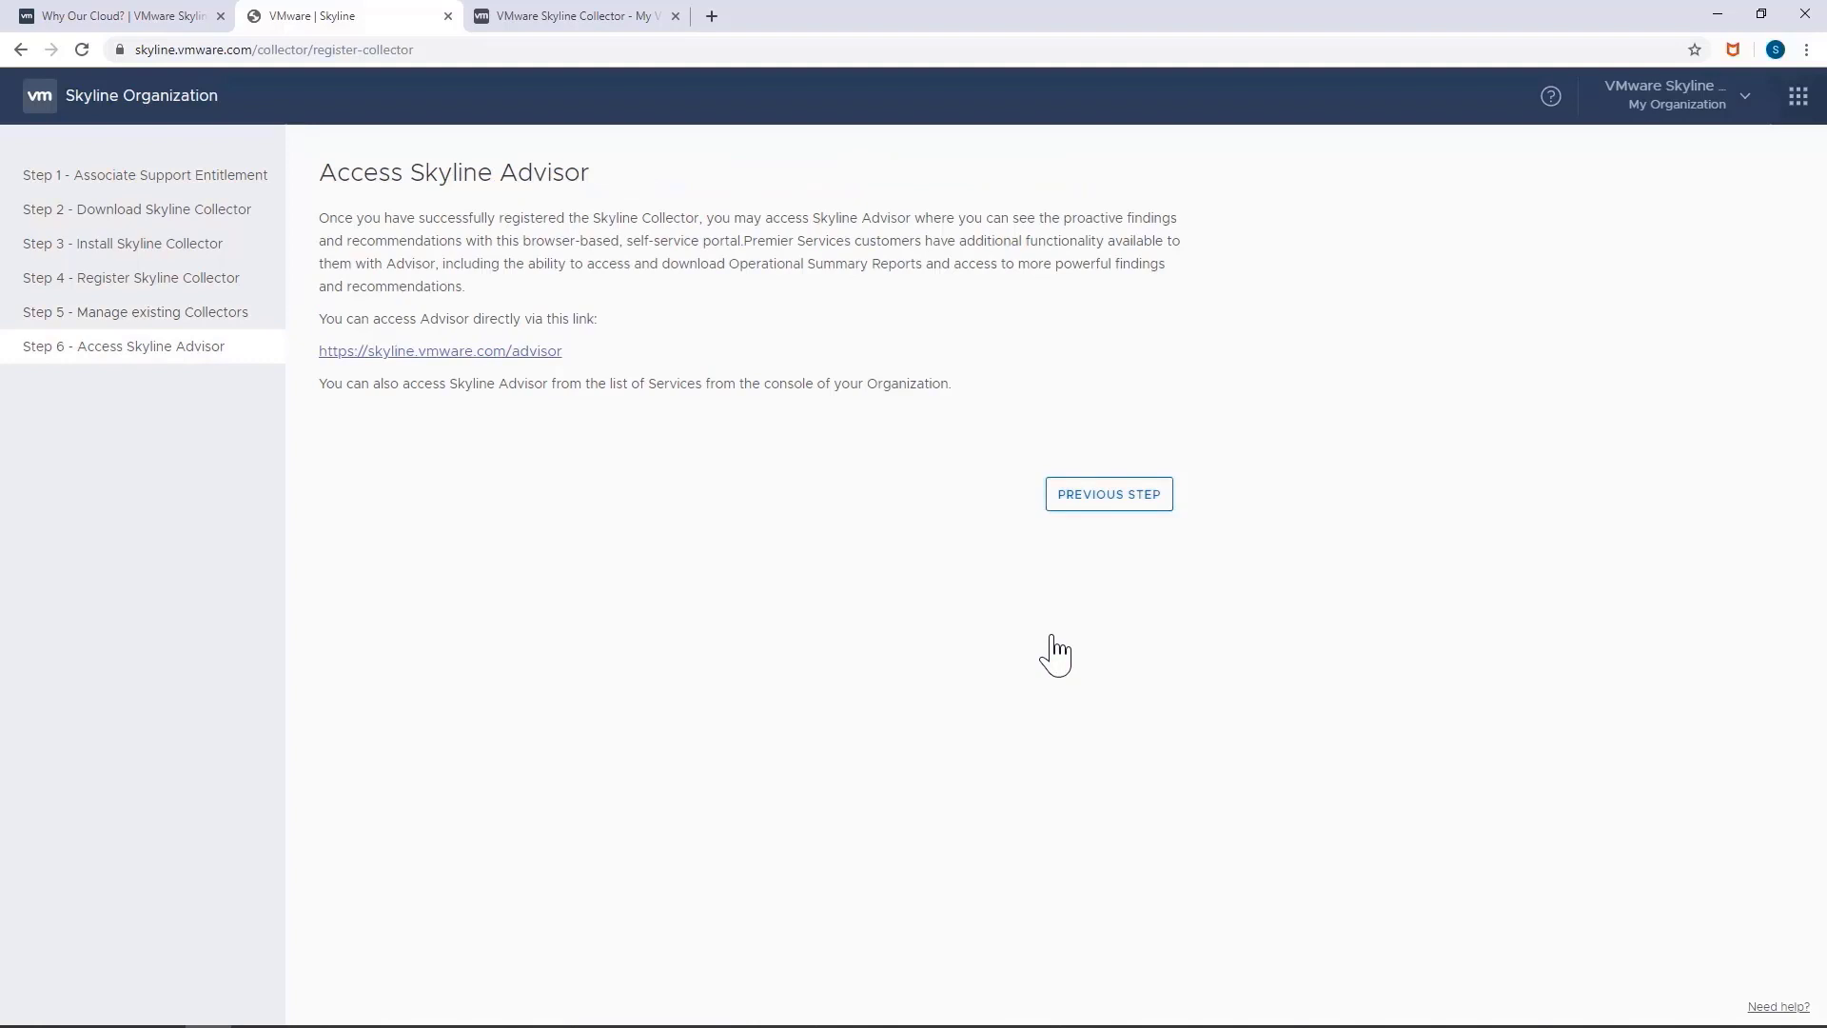
pyautogui.click(522, 352)
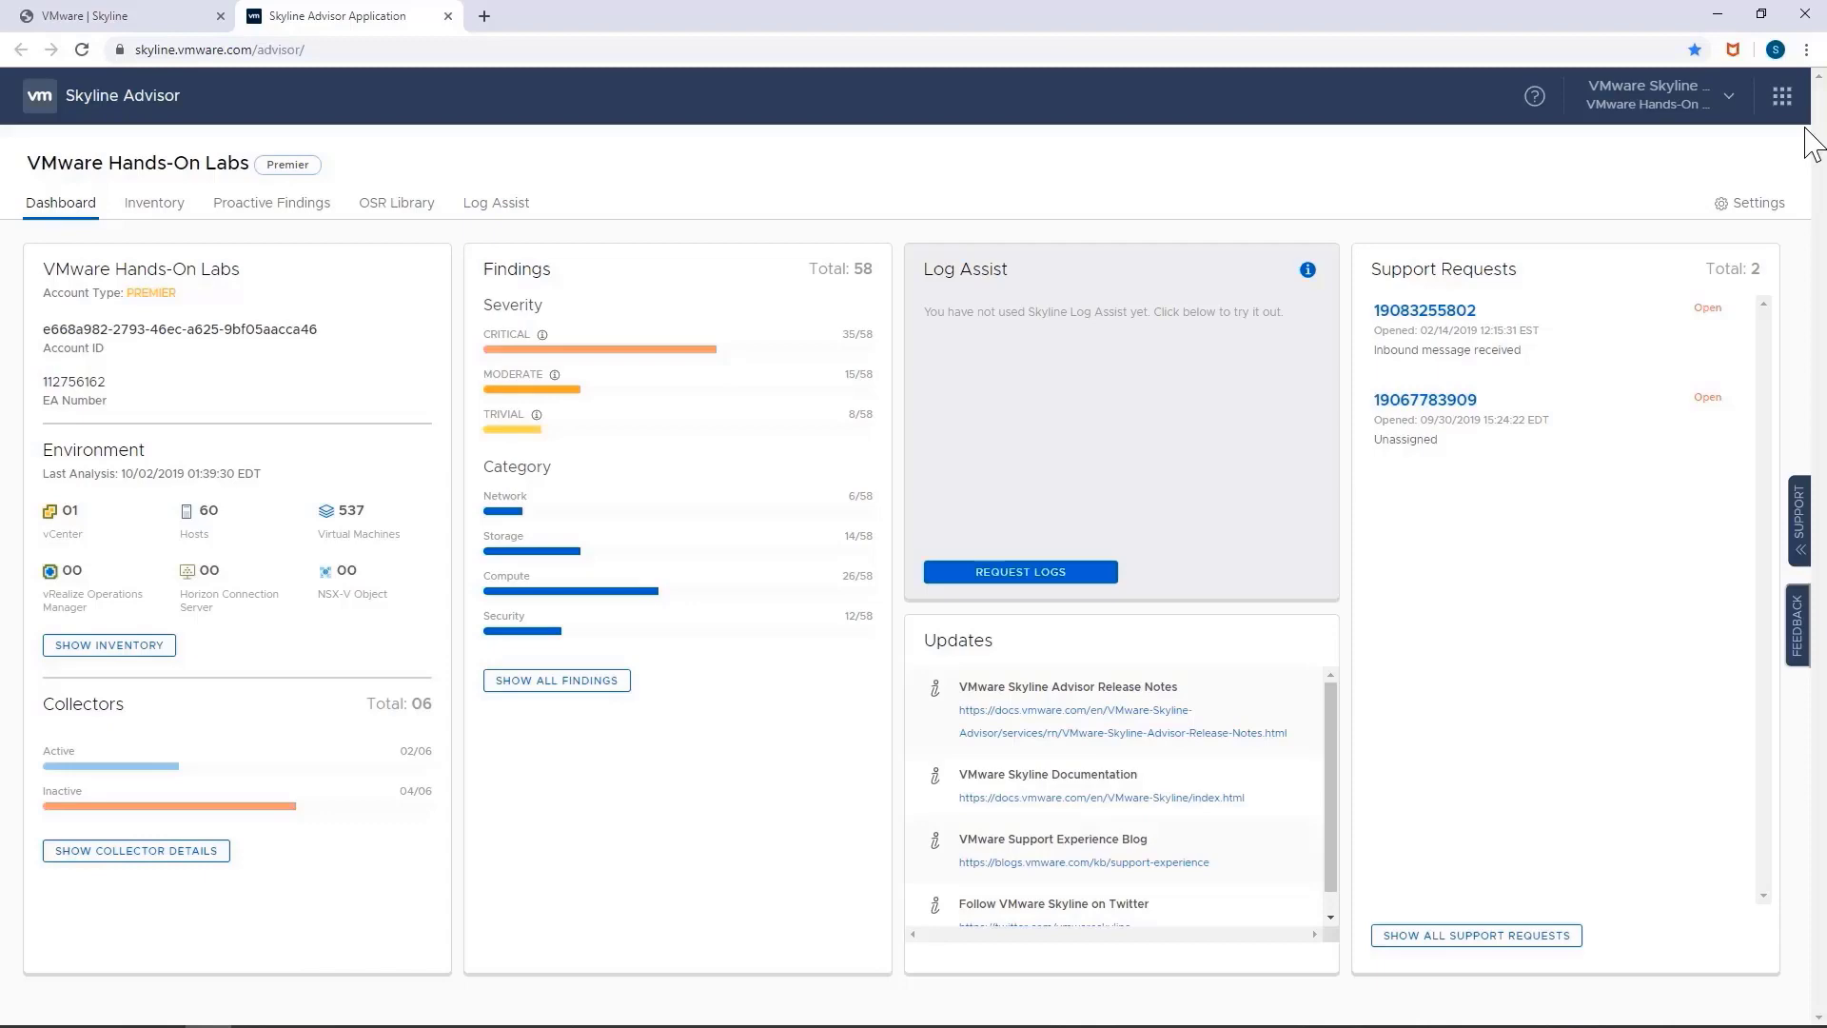
# Change the Advisor's active organization to My Organization from the account menu.
pyautogui.click(1730, 105)
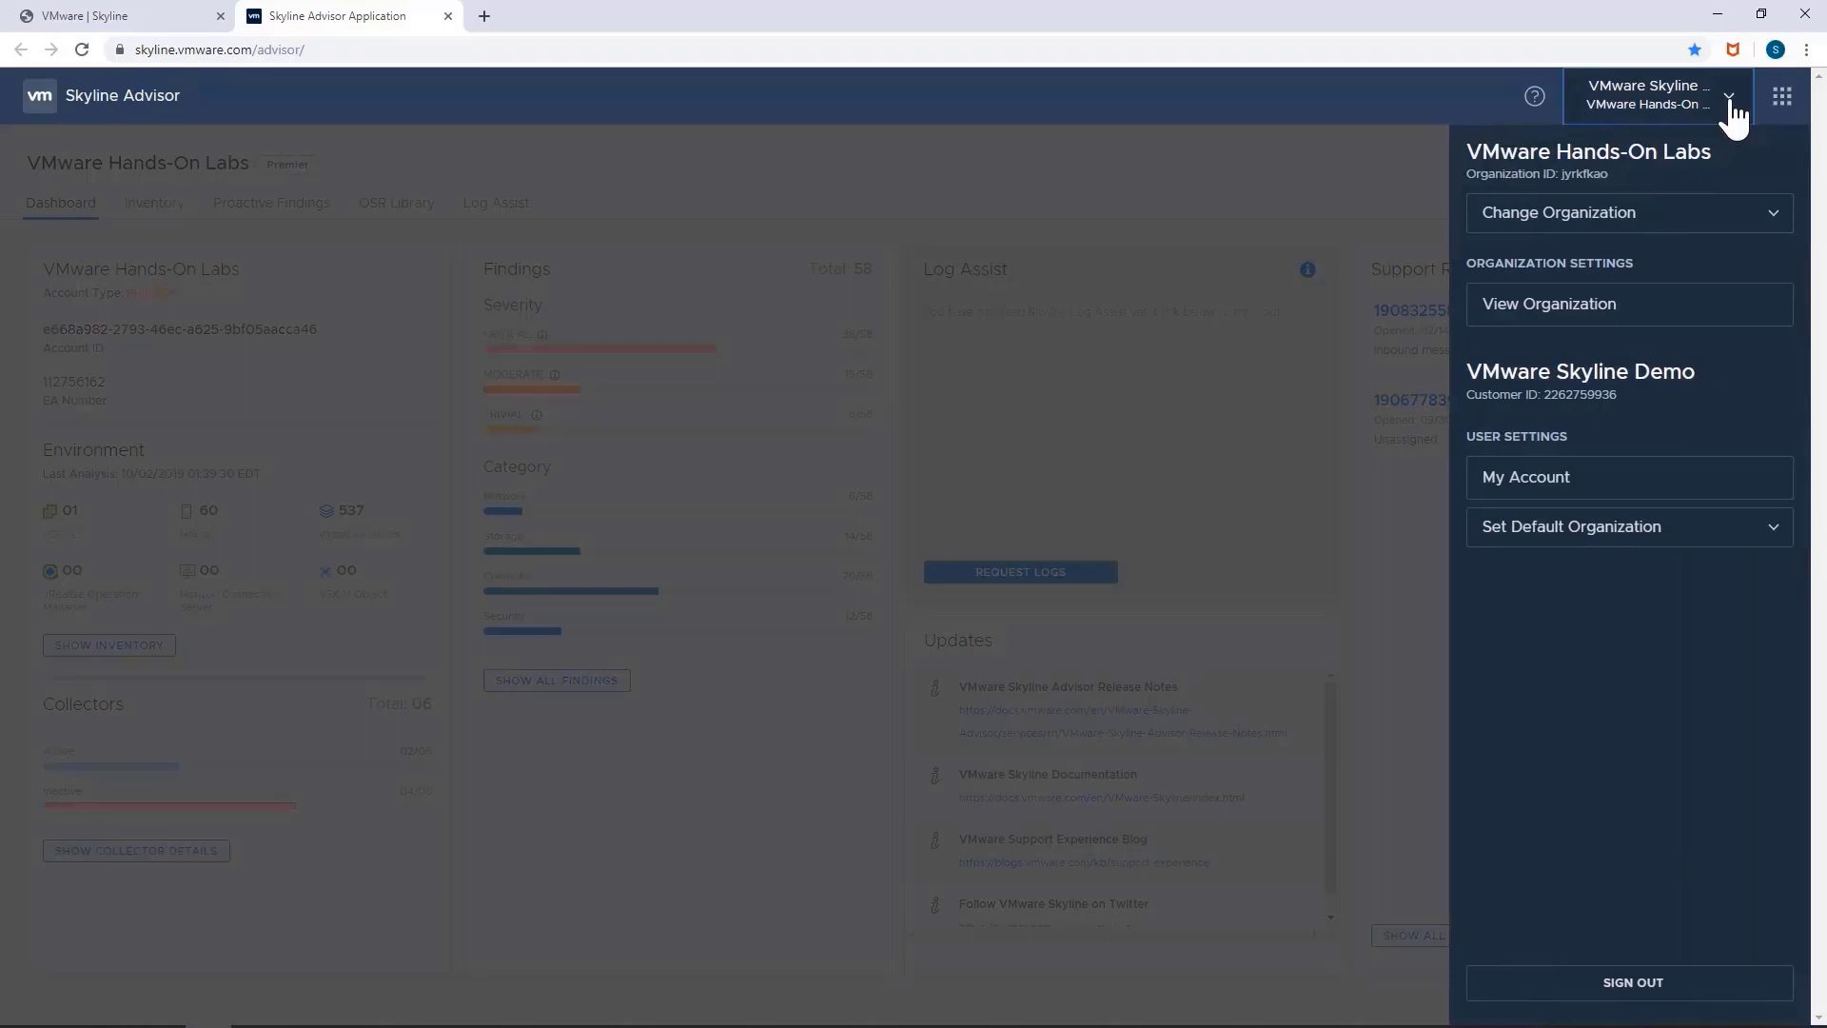
pyautogui.click(1760, 228)
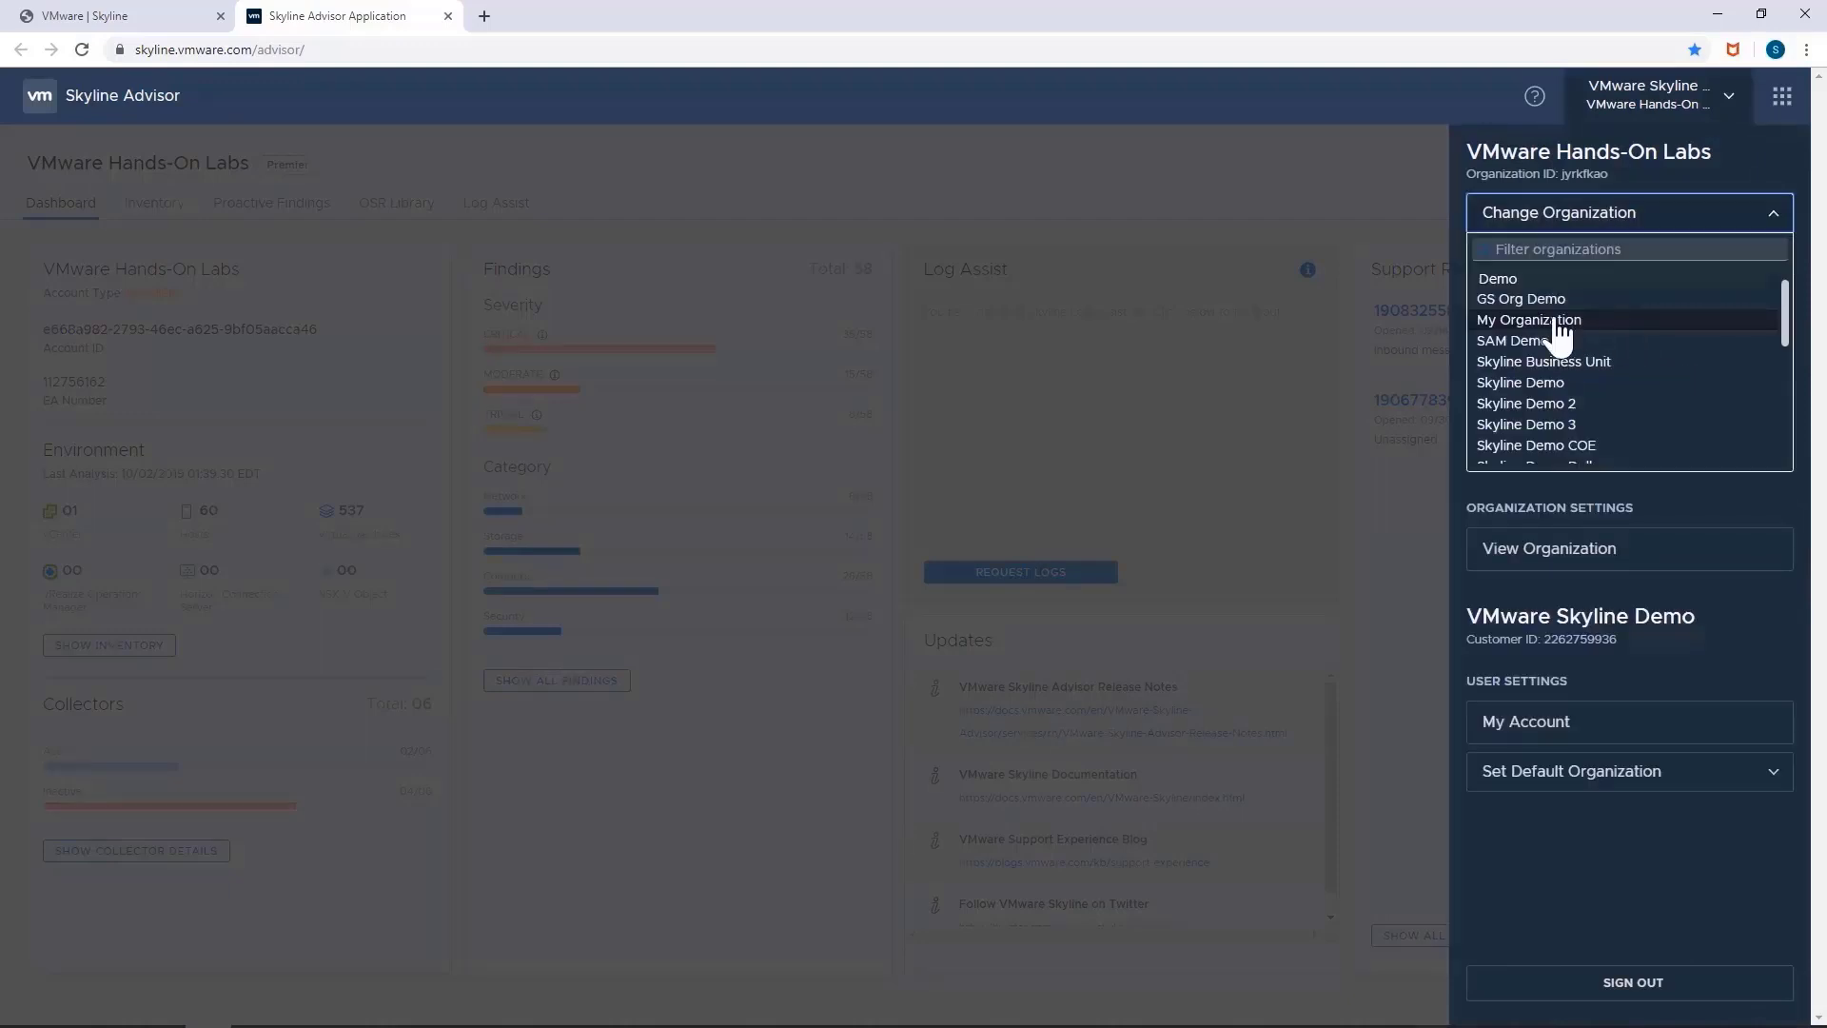
pyautogui.click(1558, 320)
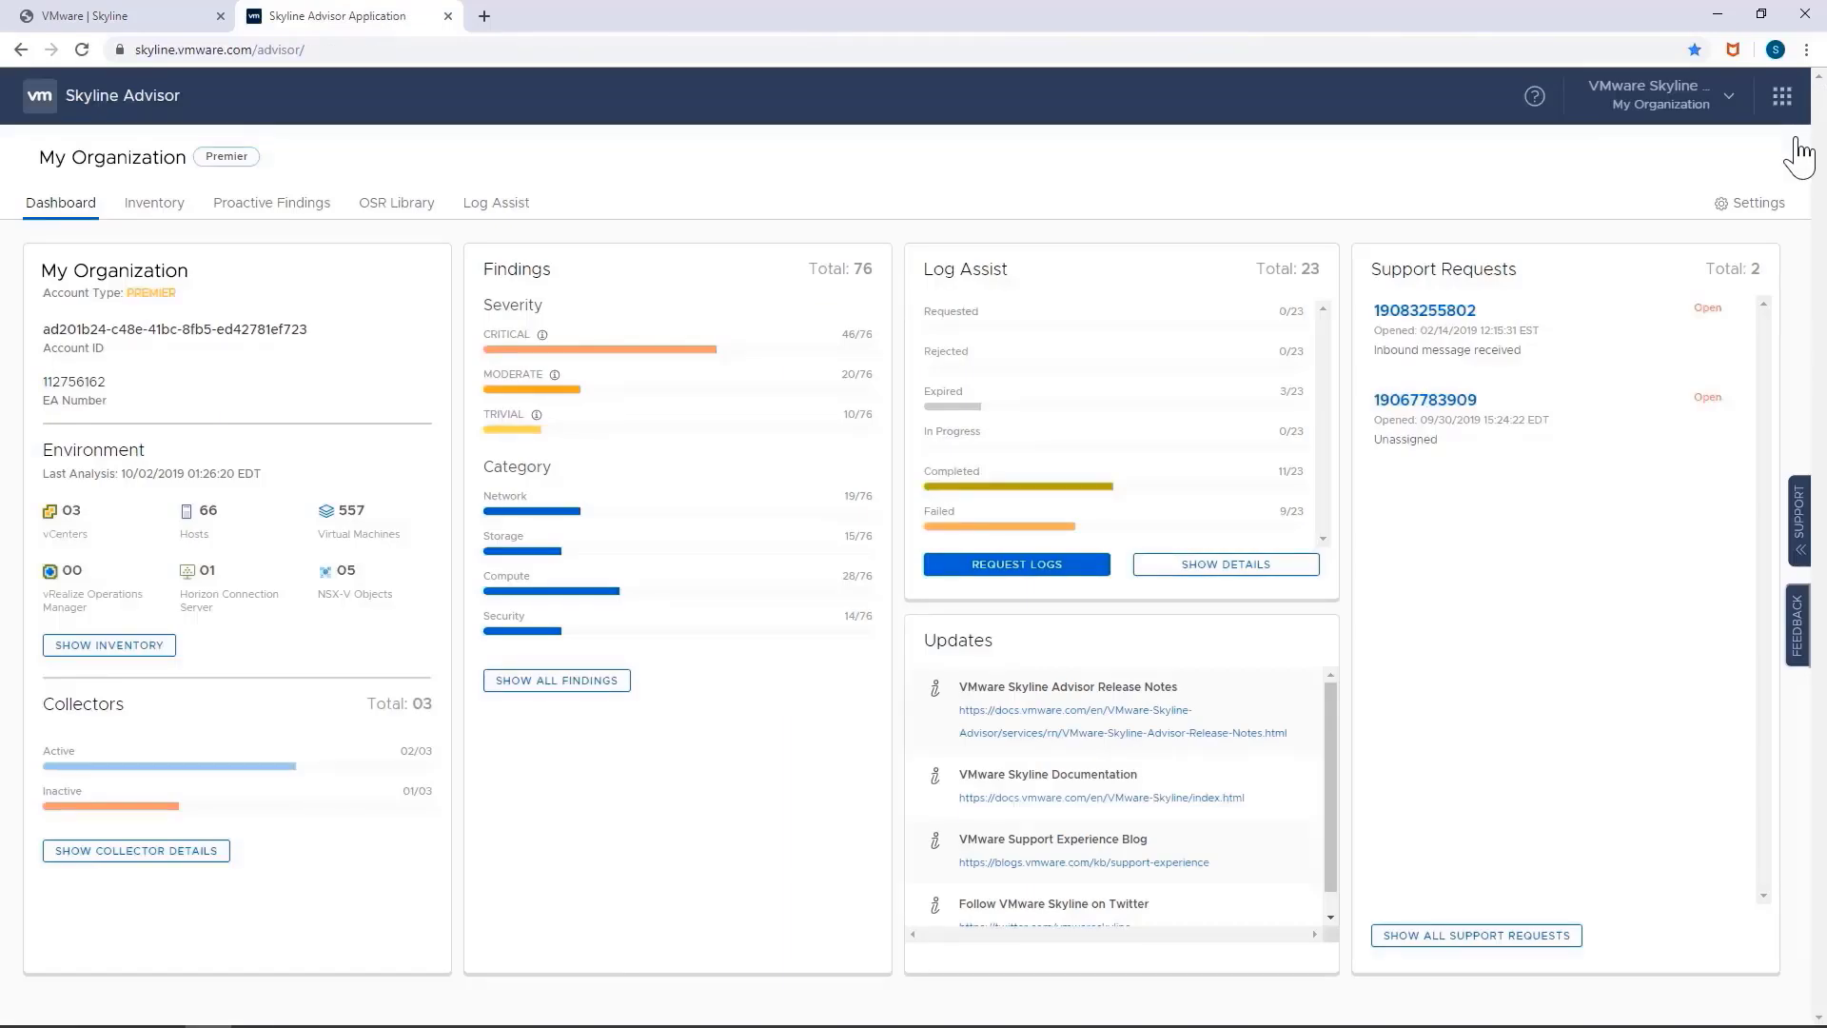
# In Settings, re-toggle the summary report, Log Assist, announcement and critical findings e-mails on, leaving Password Expiry off.
pyautogui.click(1731, 215)
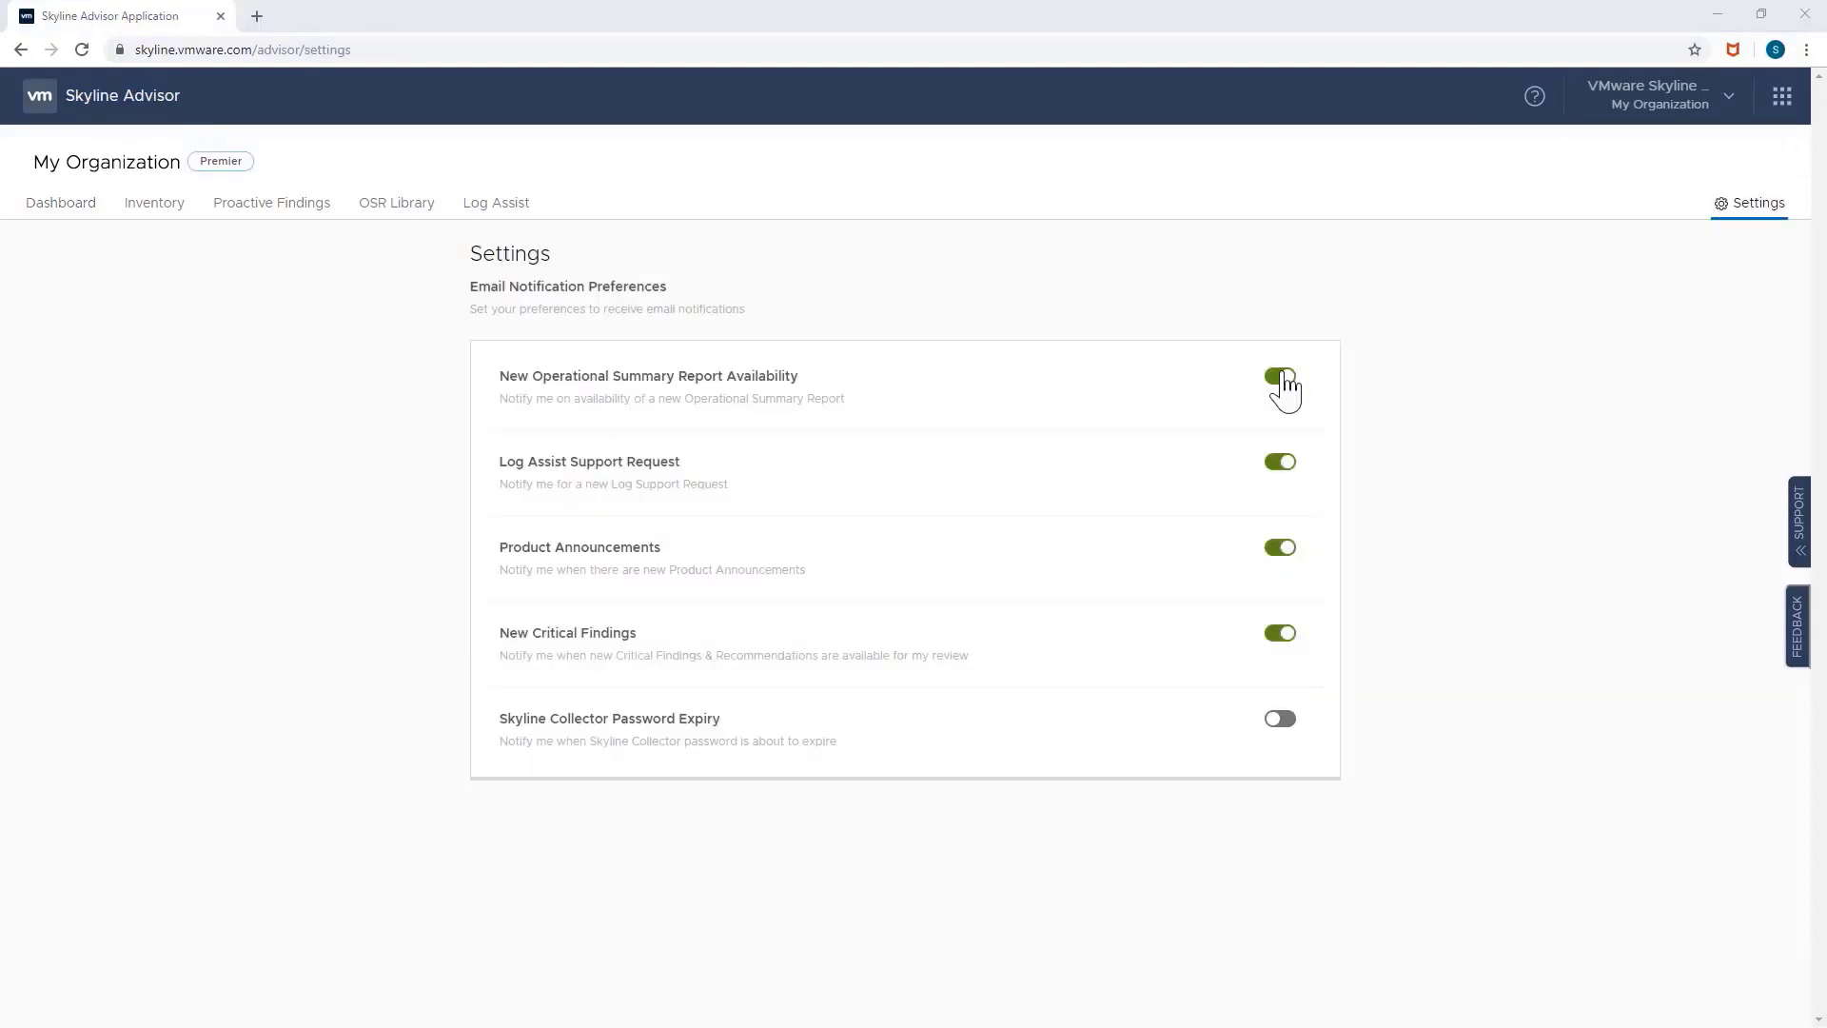
pyautogui.click(1283, 381)
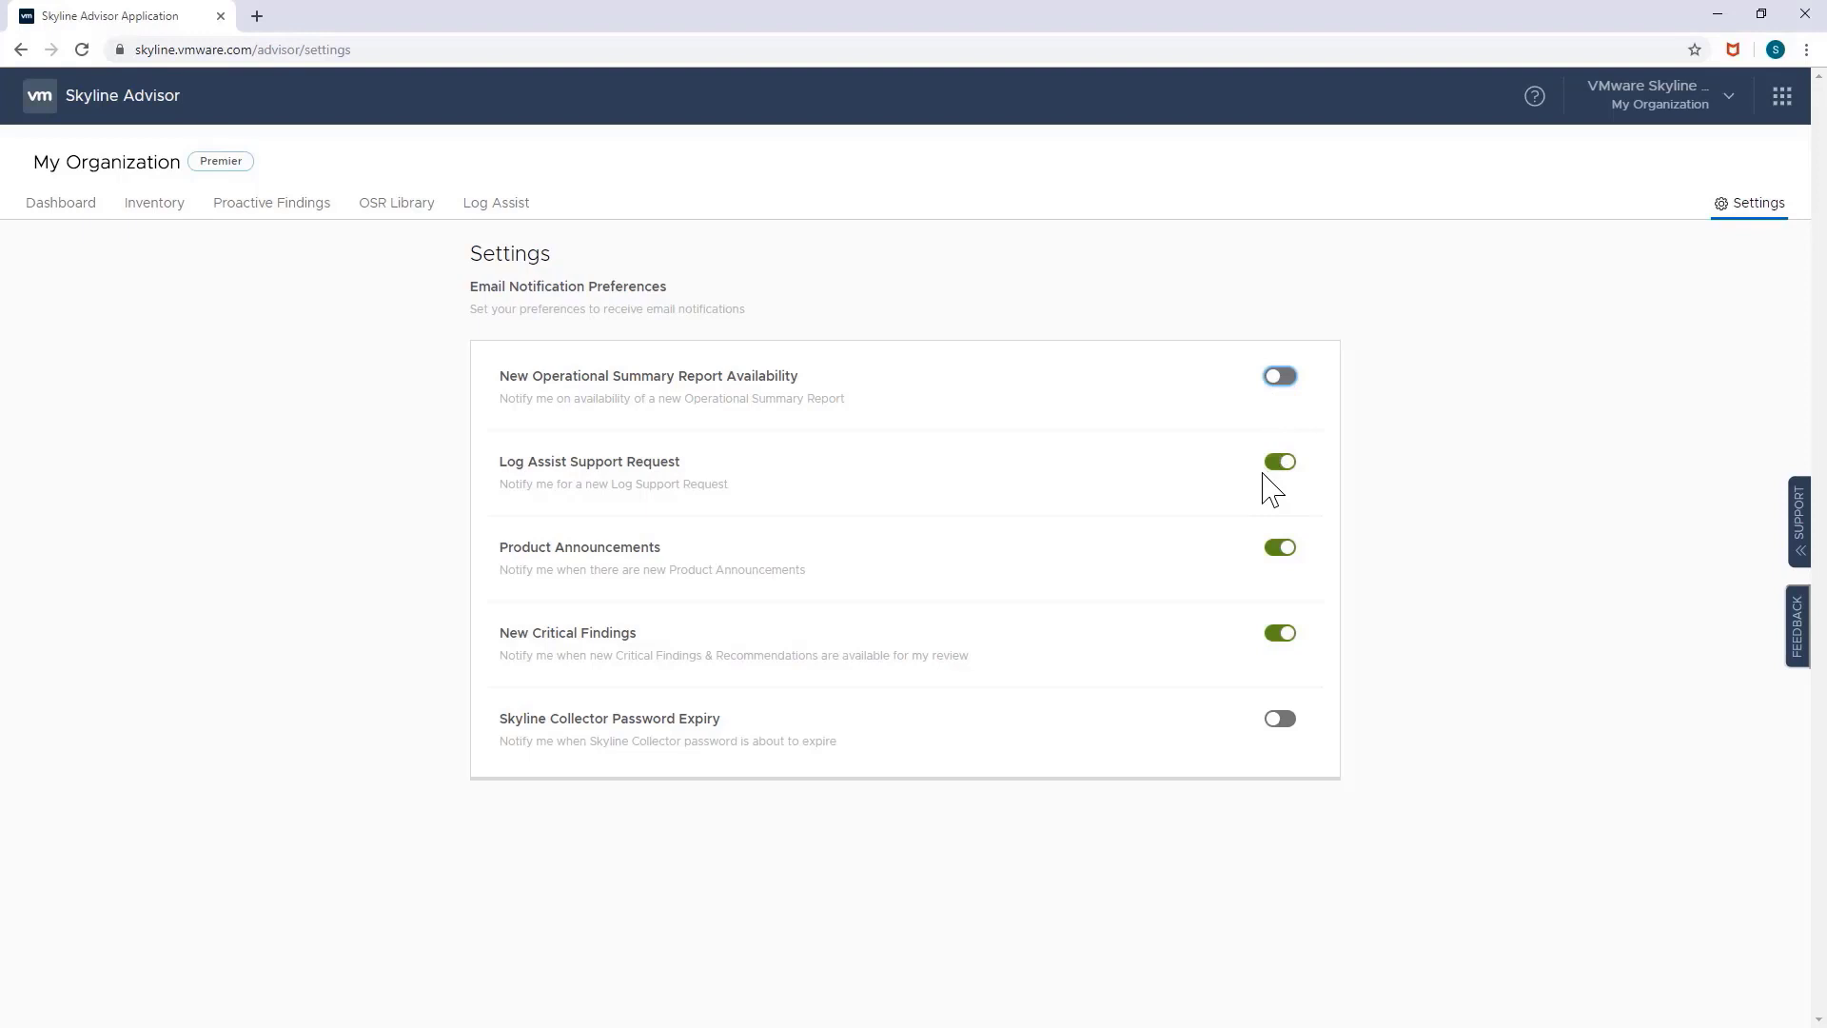
pyautogui.click(1272, 470)
pyautogui.click(1277, 552)
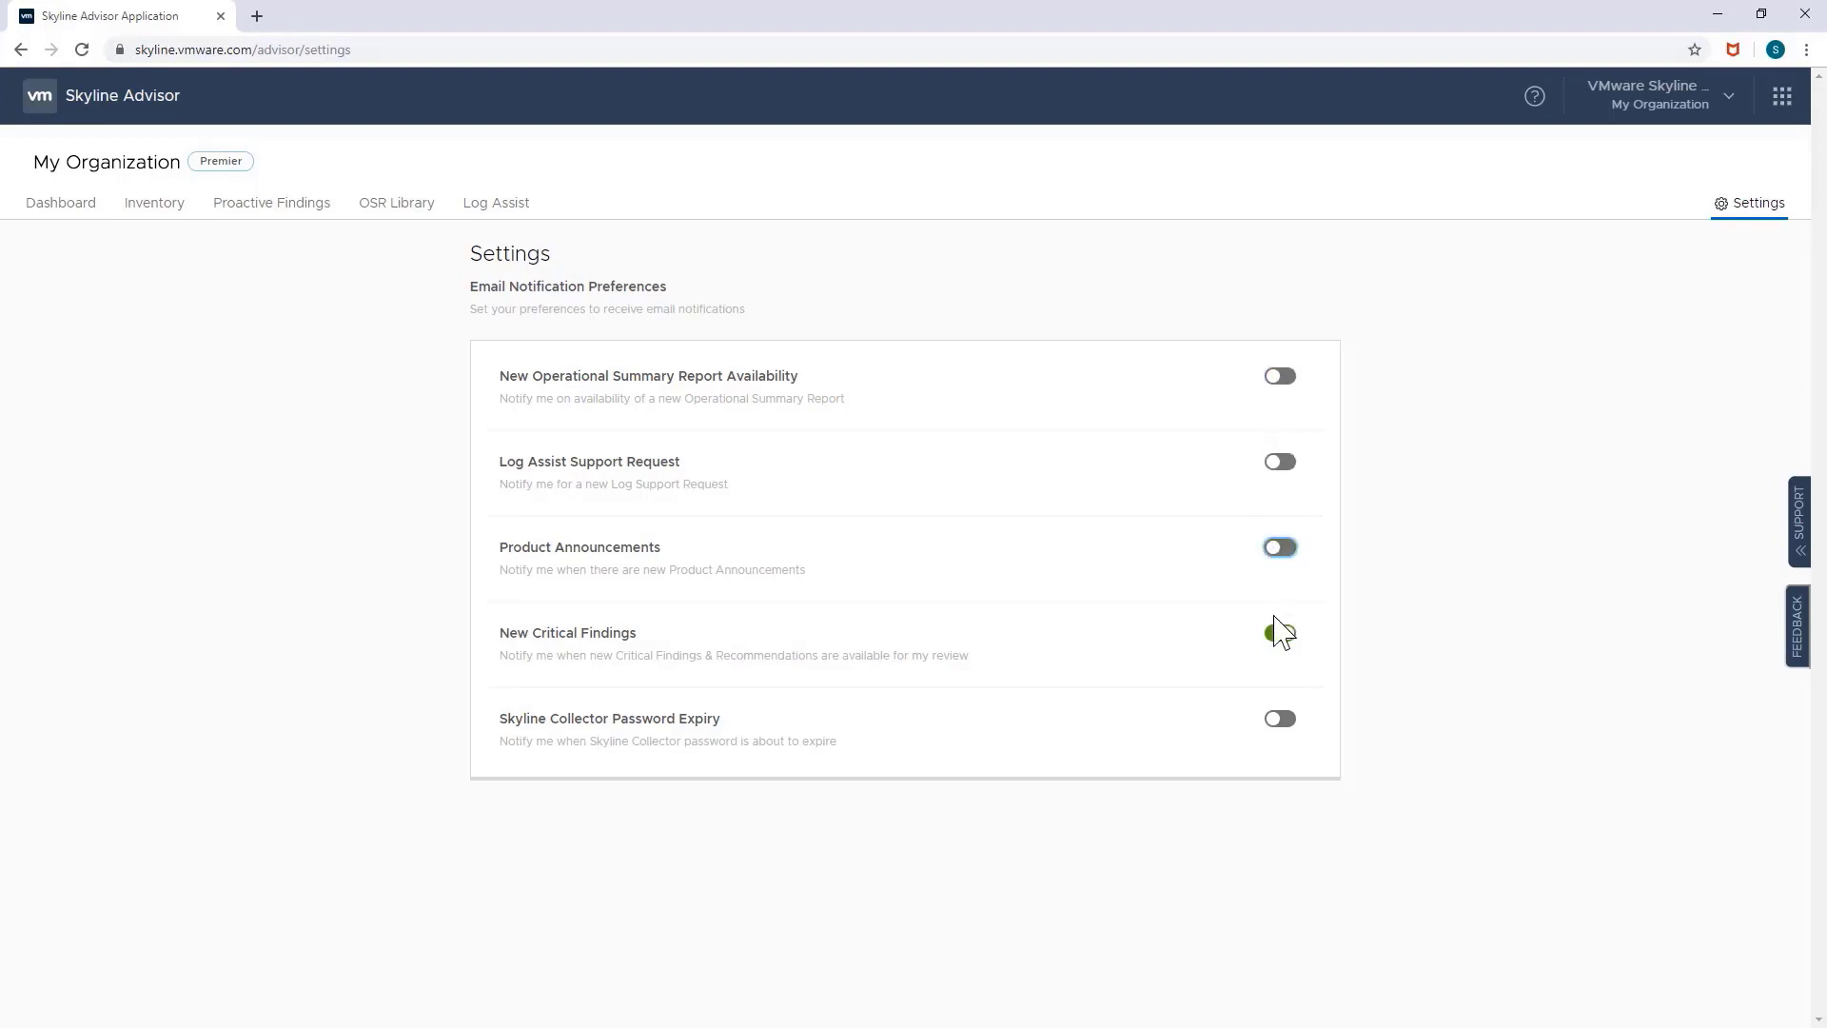
pyautogui.click(1279, 645)
pyautogui.click(1281, 723)
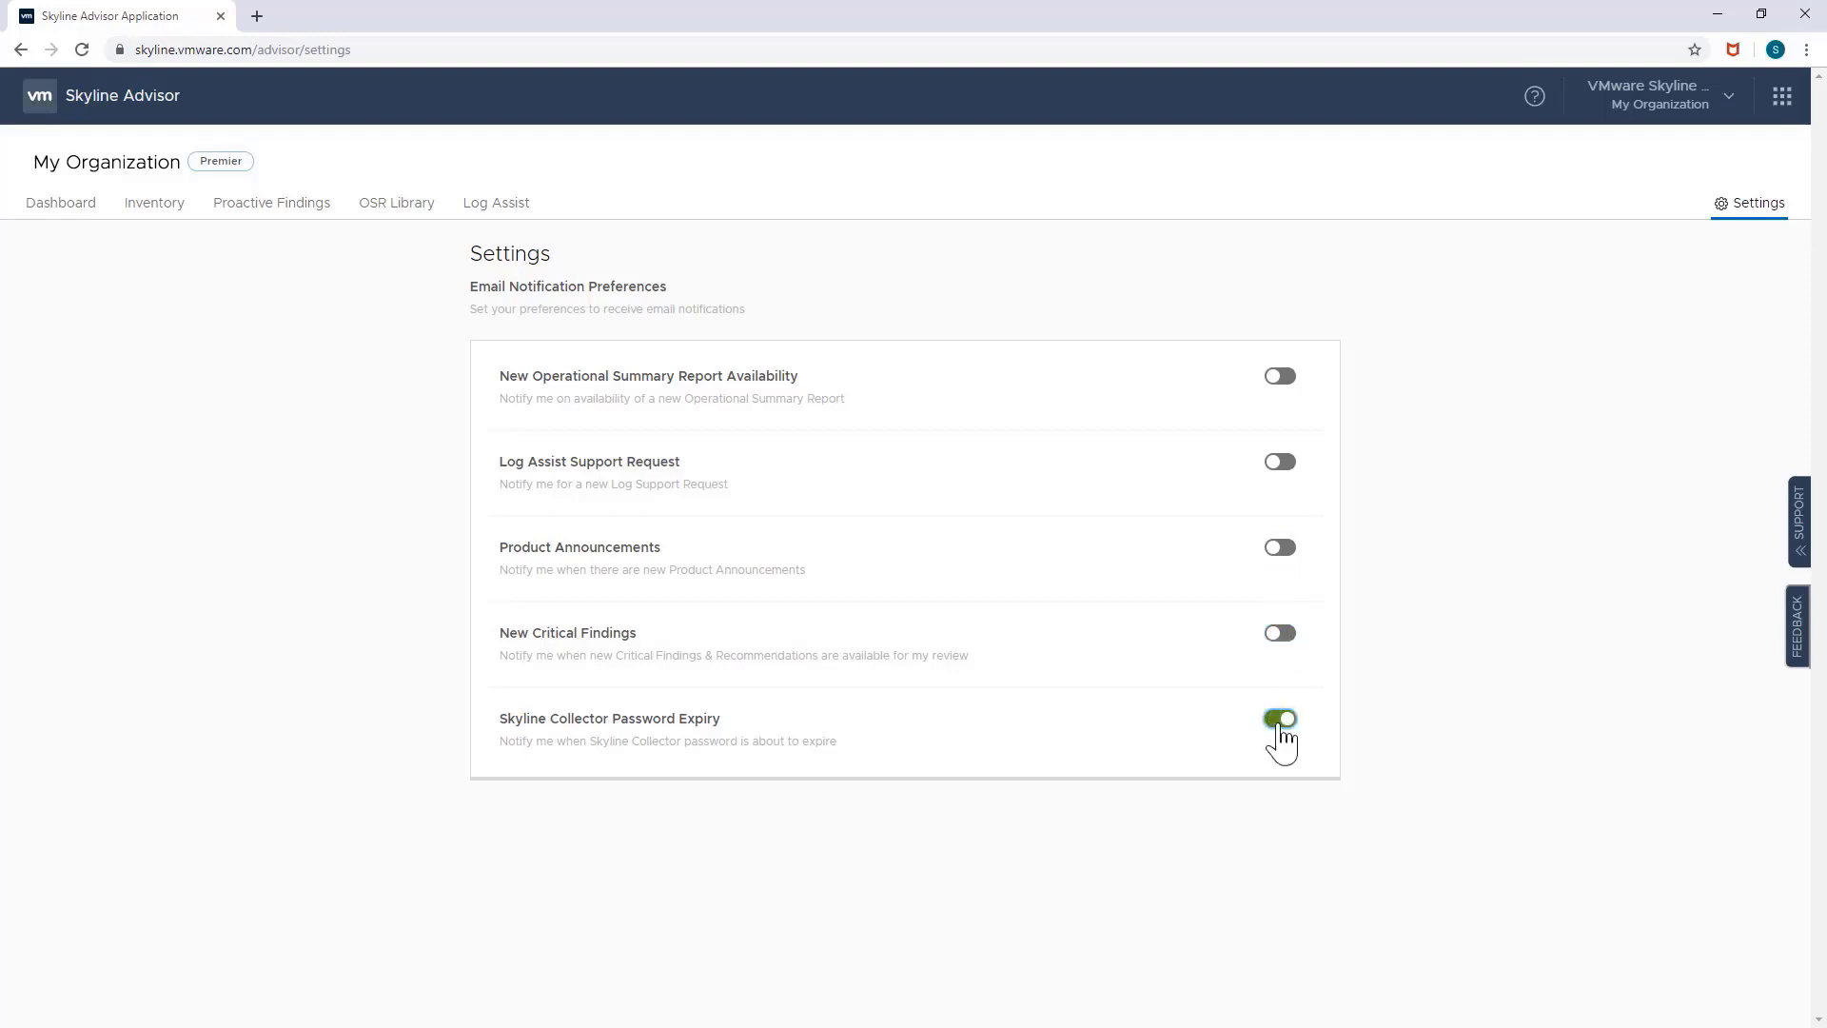
pyautogui.click(1281, 724)
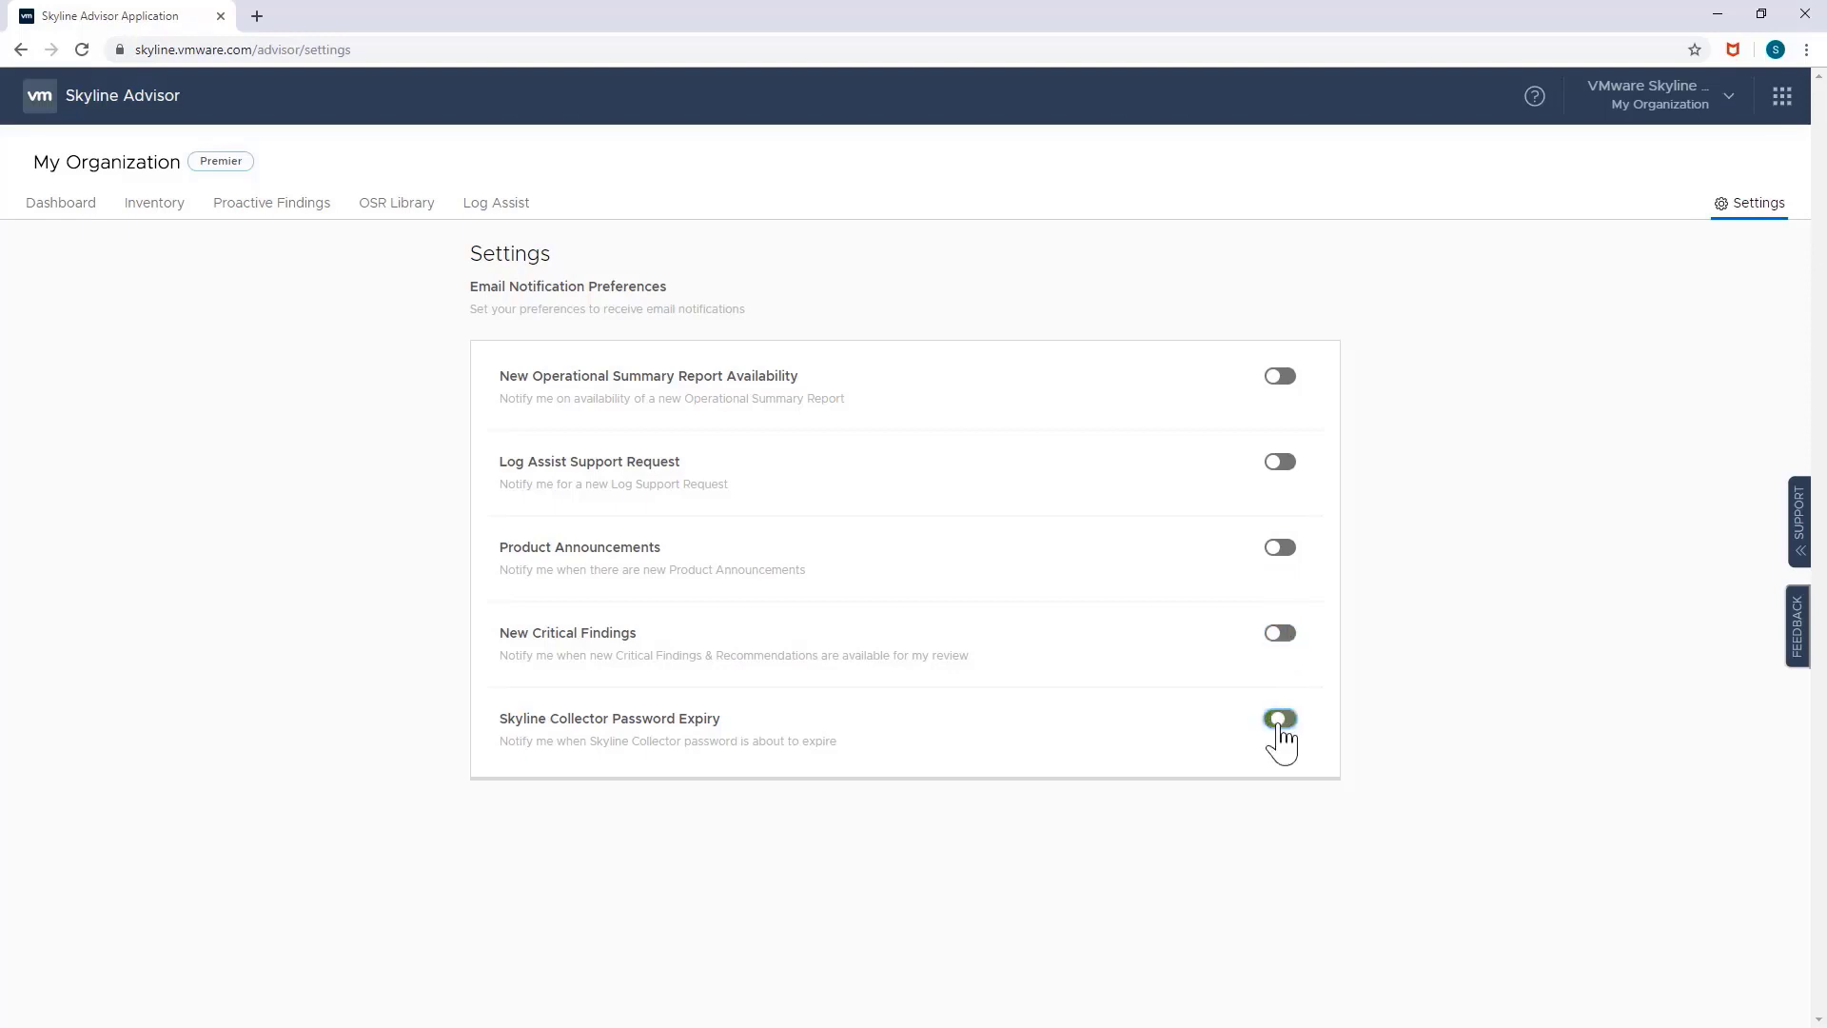
pyautogui.click(1291, 655)
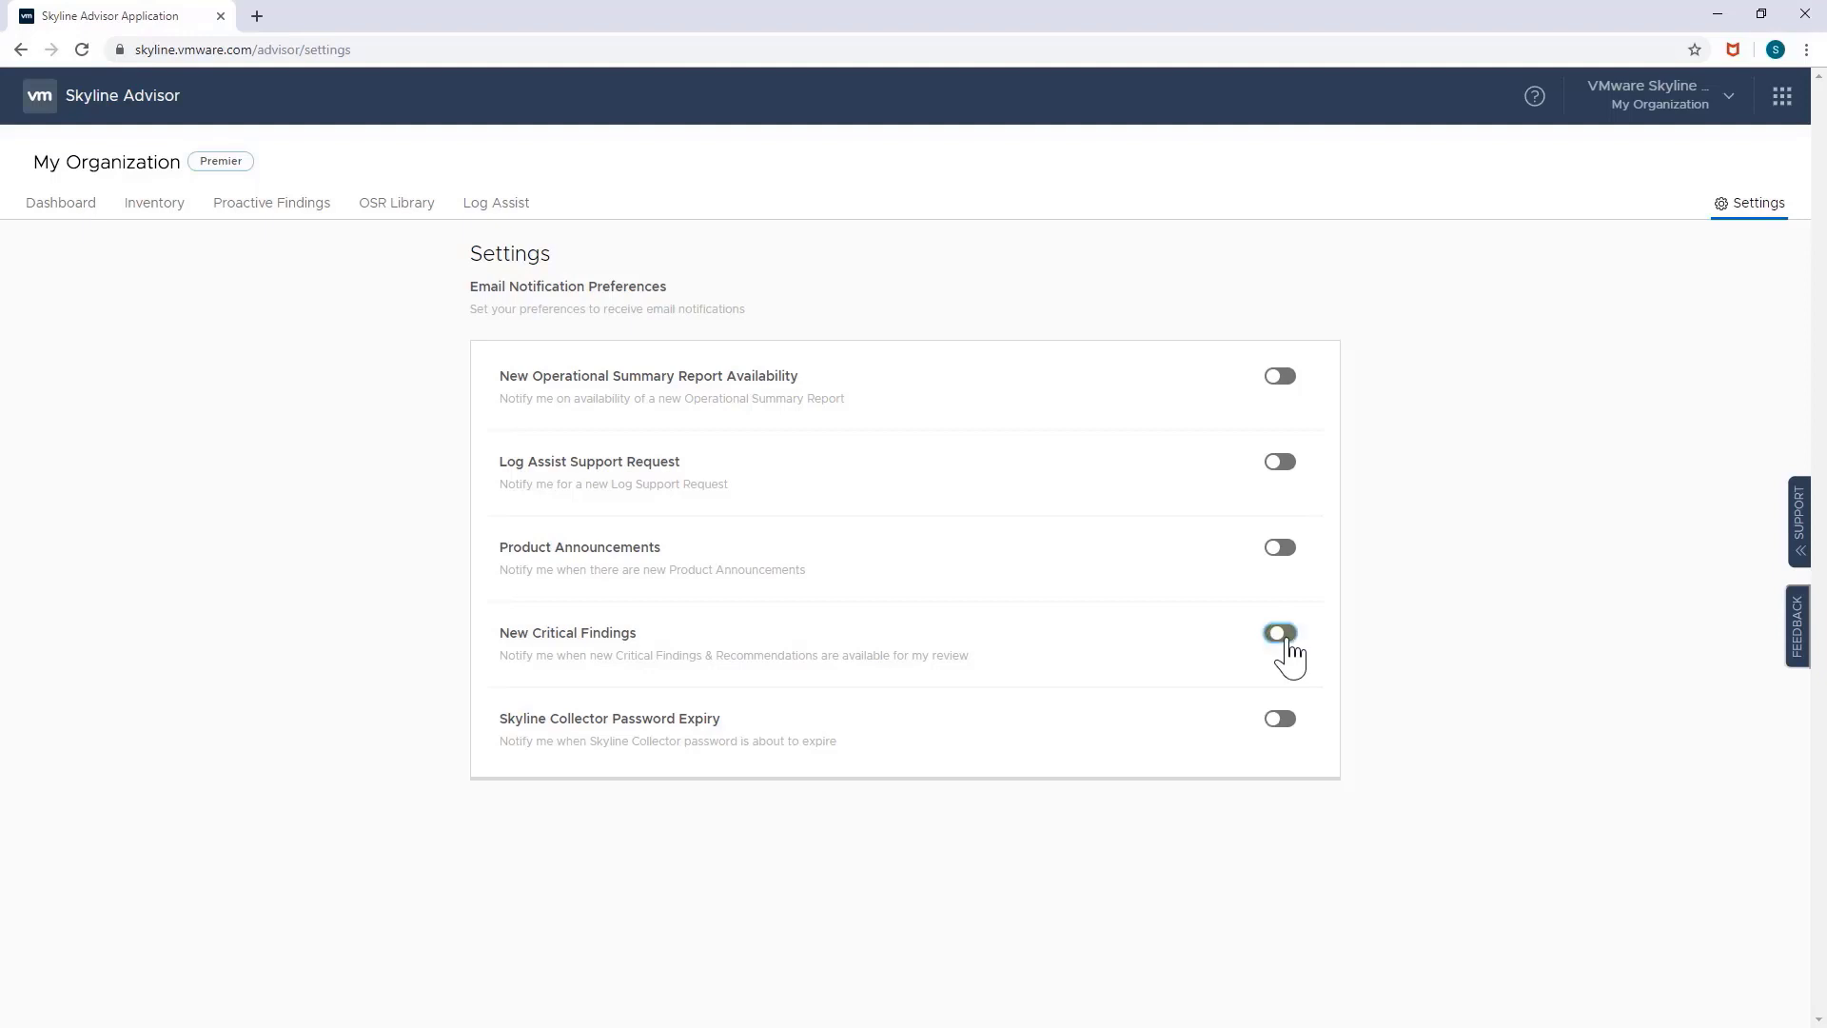
pyautogui.click(1282, 556)
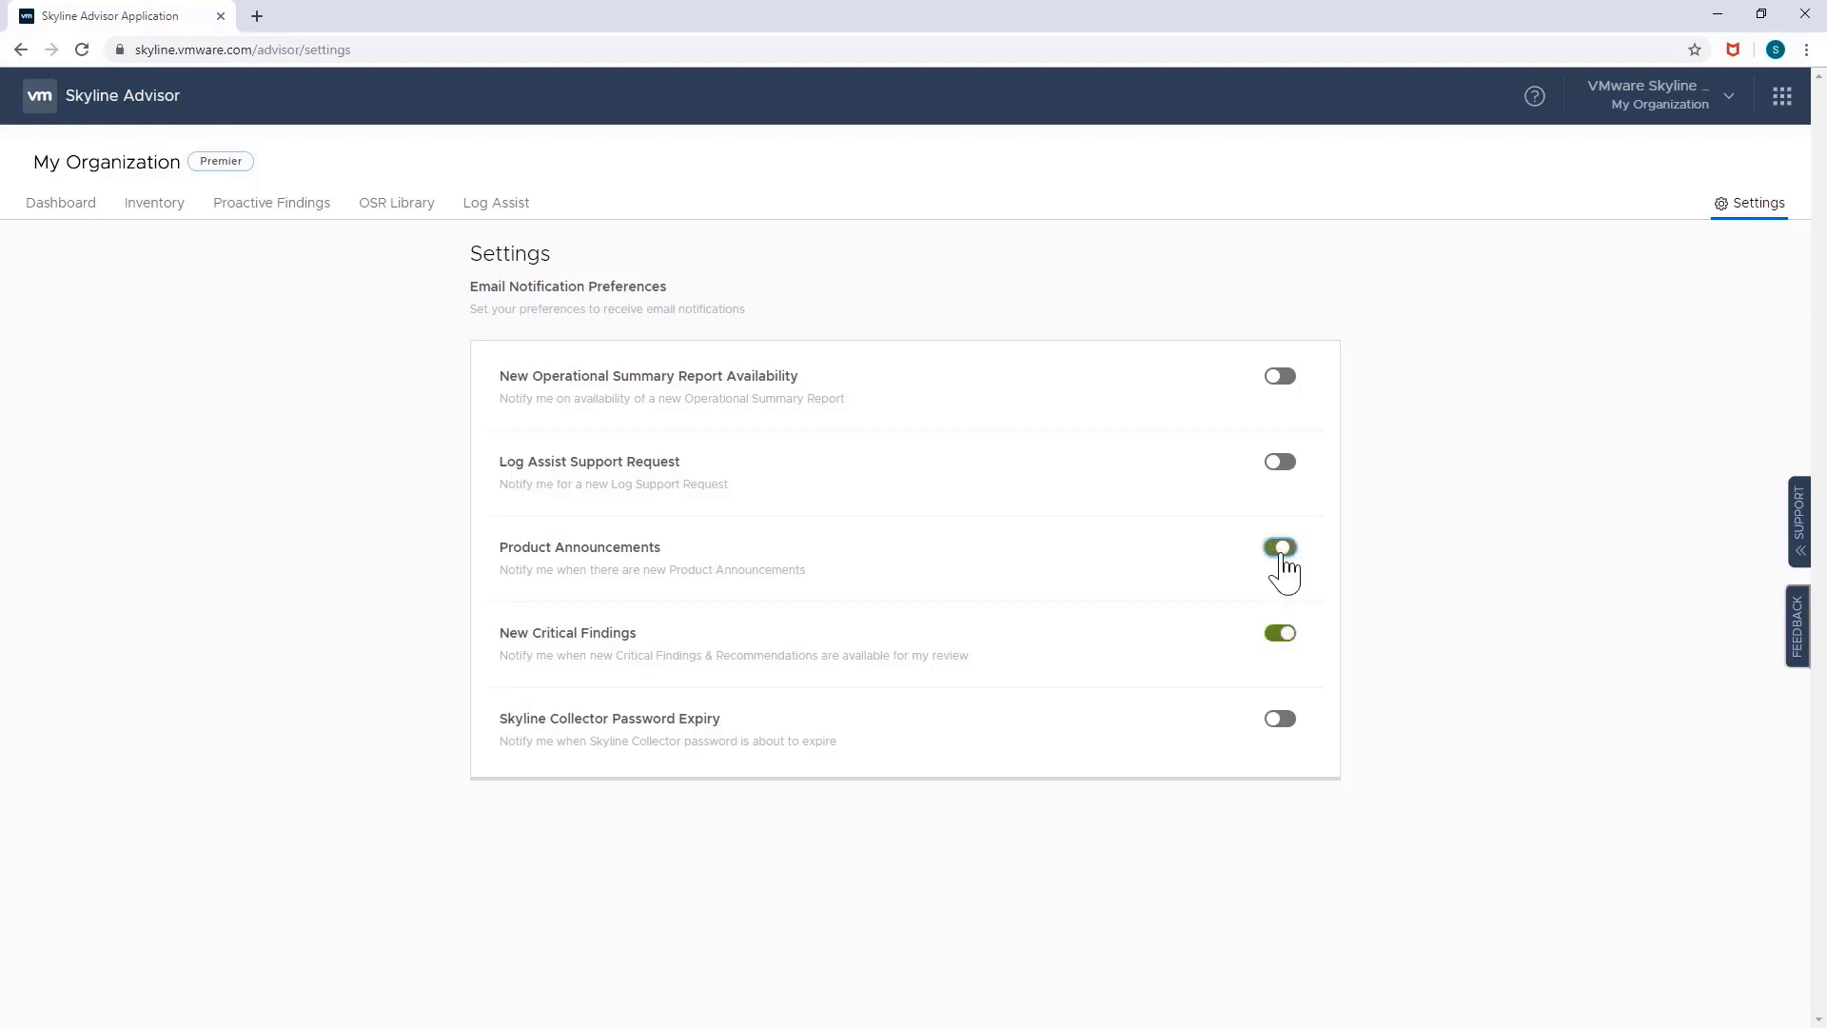
pyautogui.click(1285, 466)
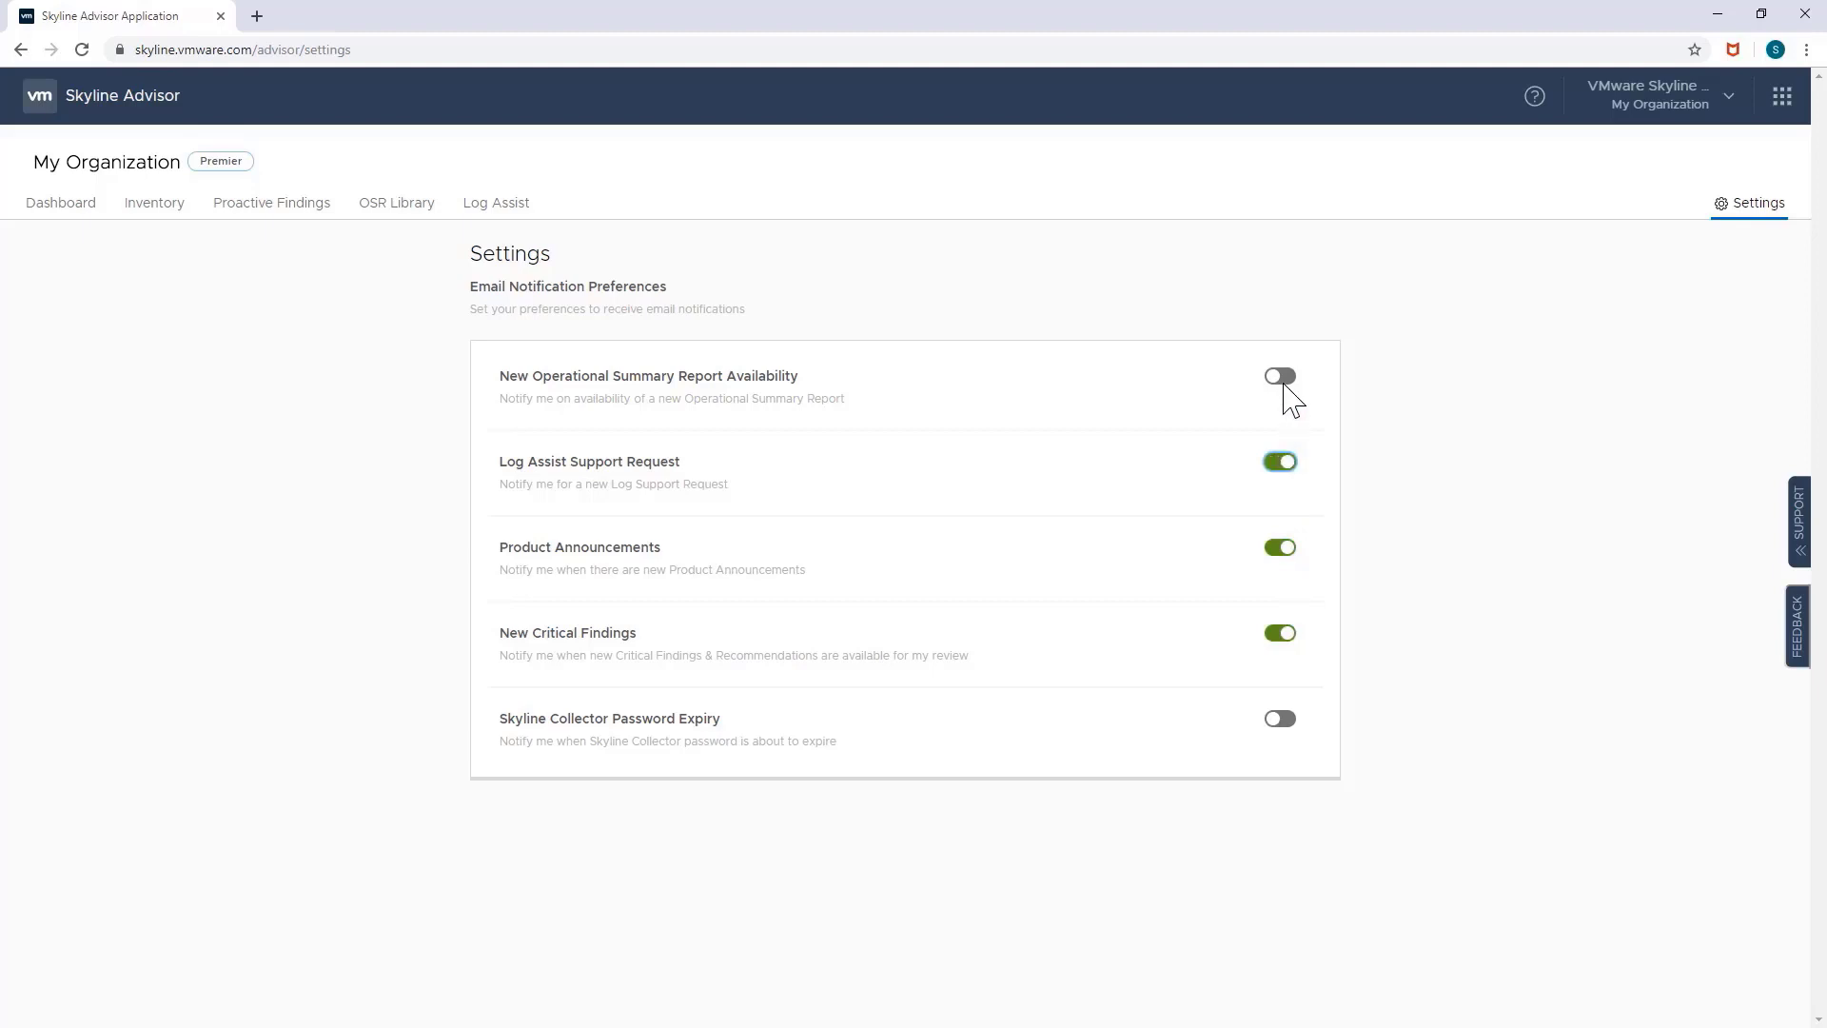
pyautogui.click(1284, 384)
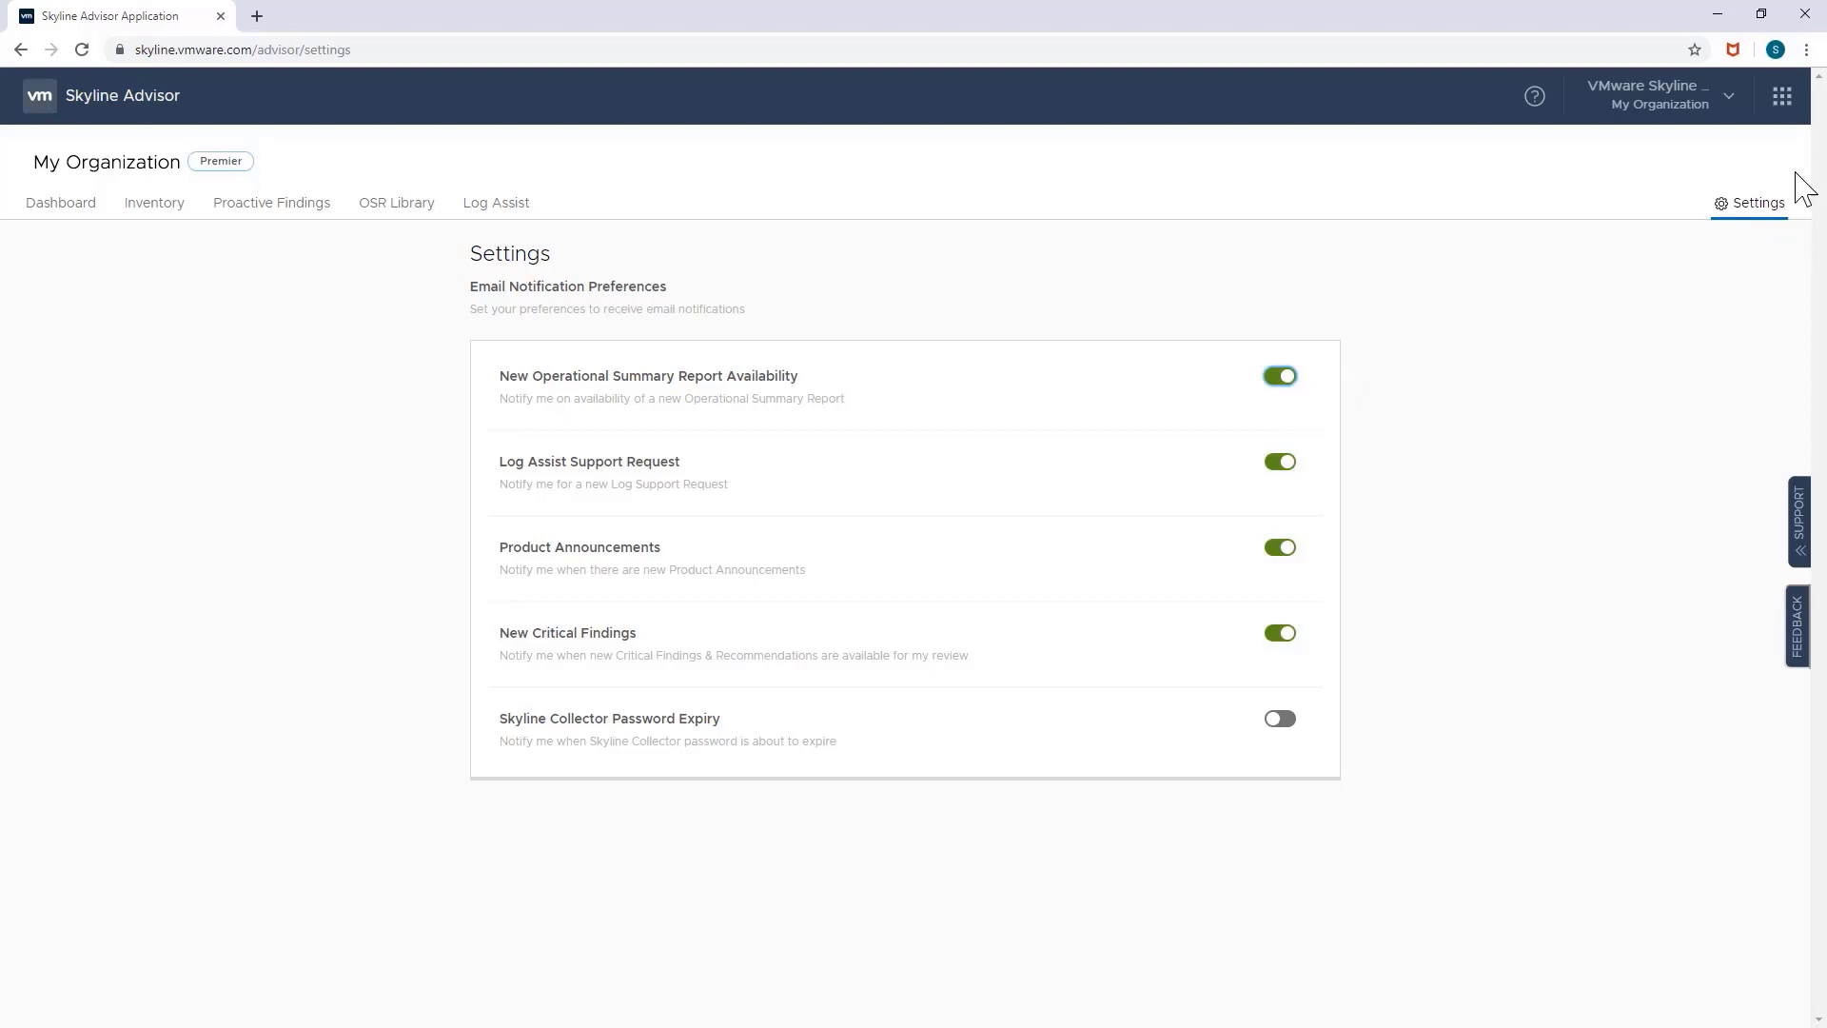
# Expand the Set Default Organization dropdown in the account menu.
pyautogui.click(1751, 114)
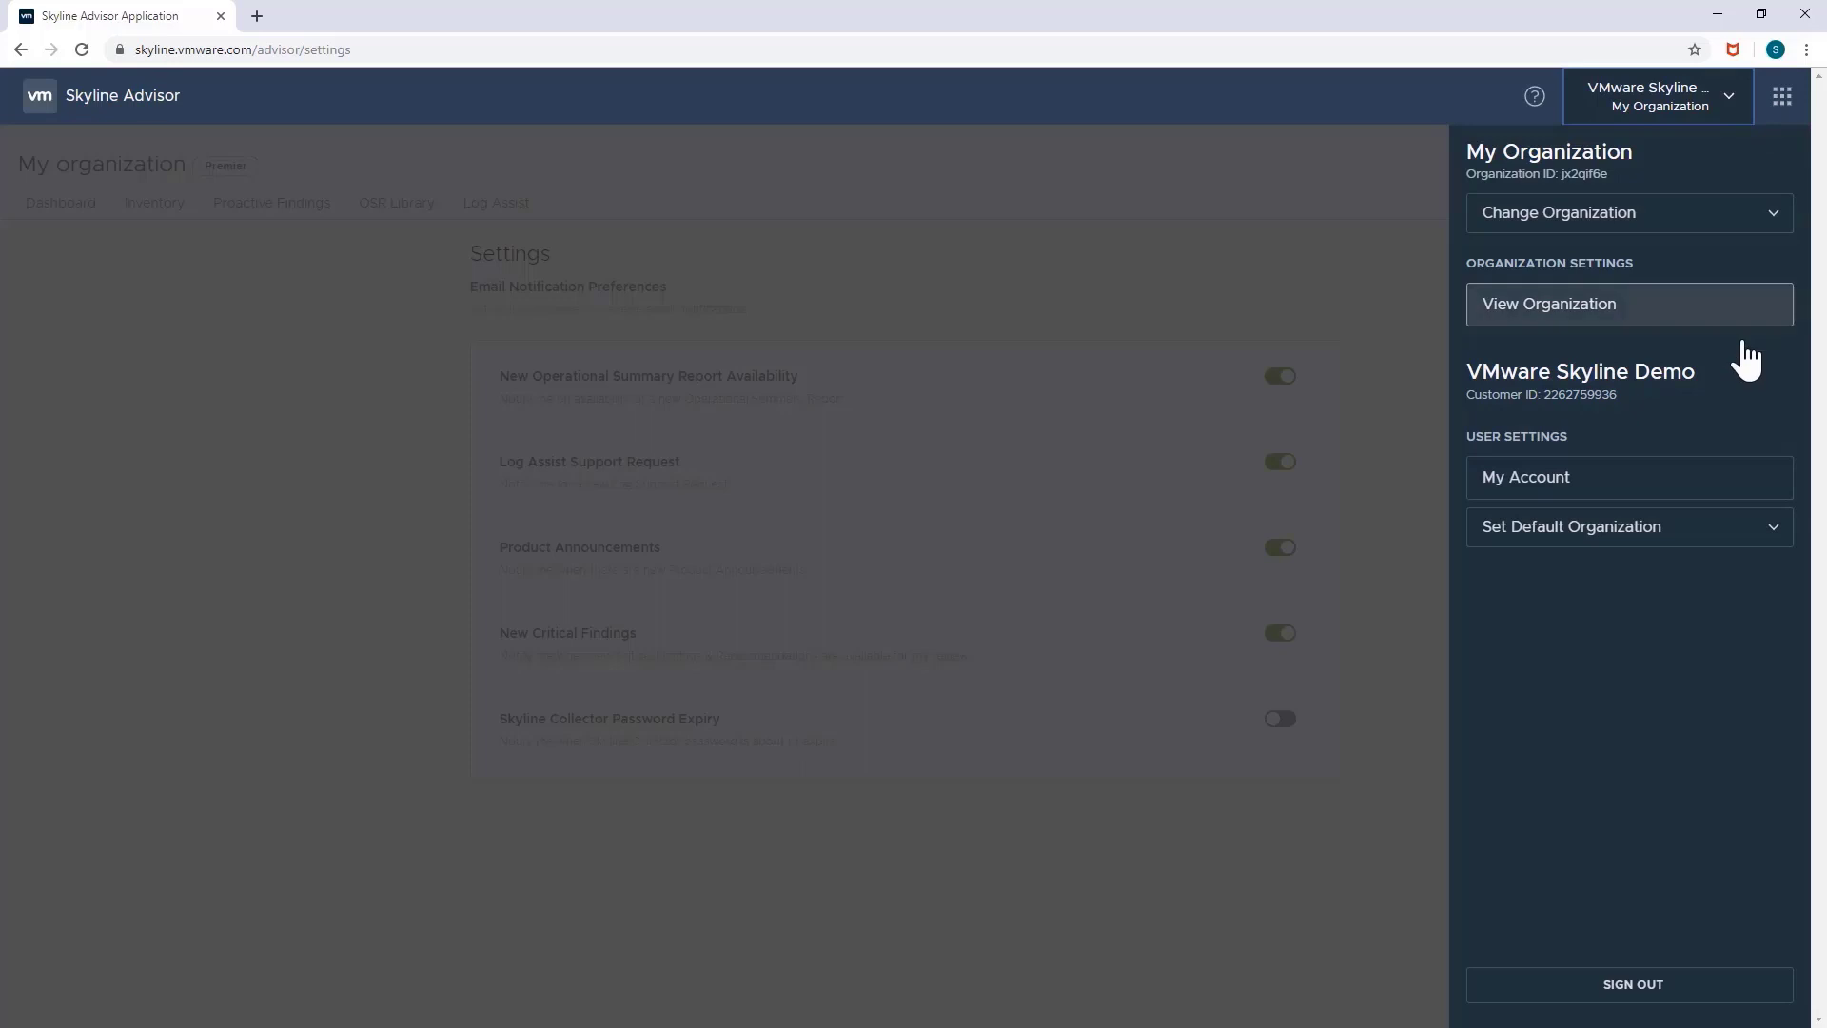
pyautogui.click(1771, 539)
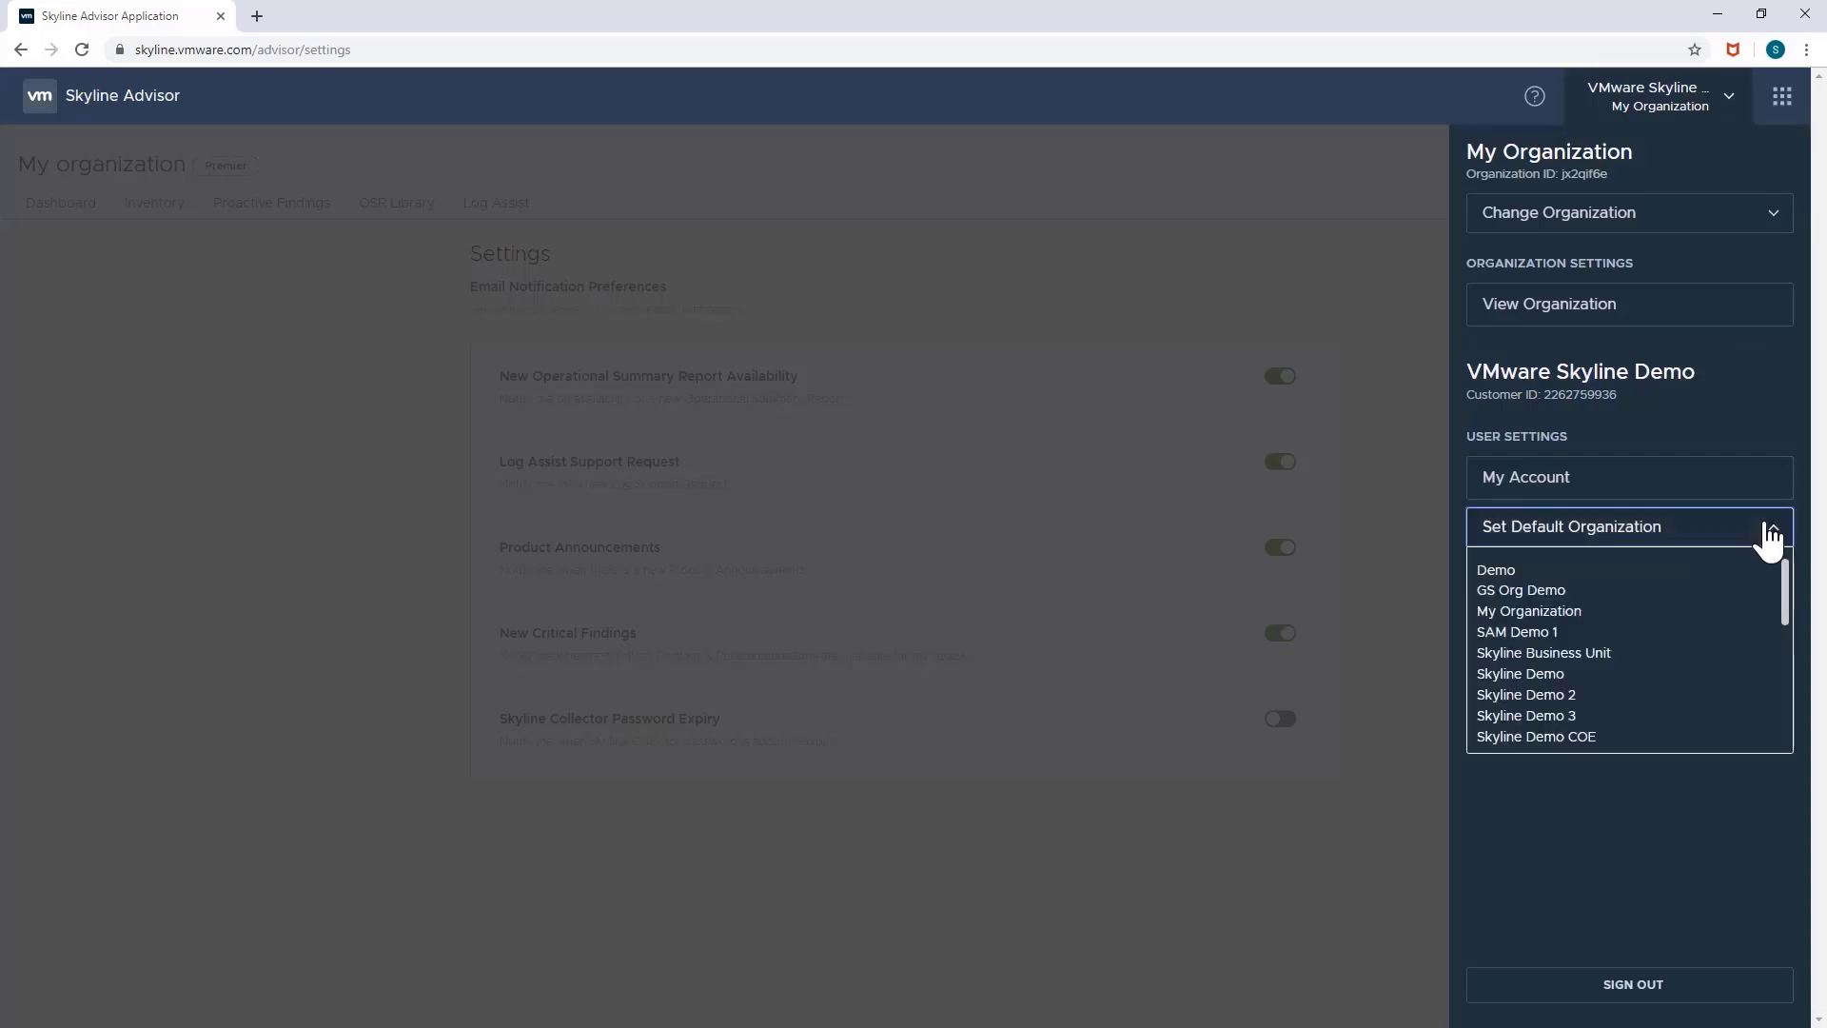